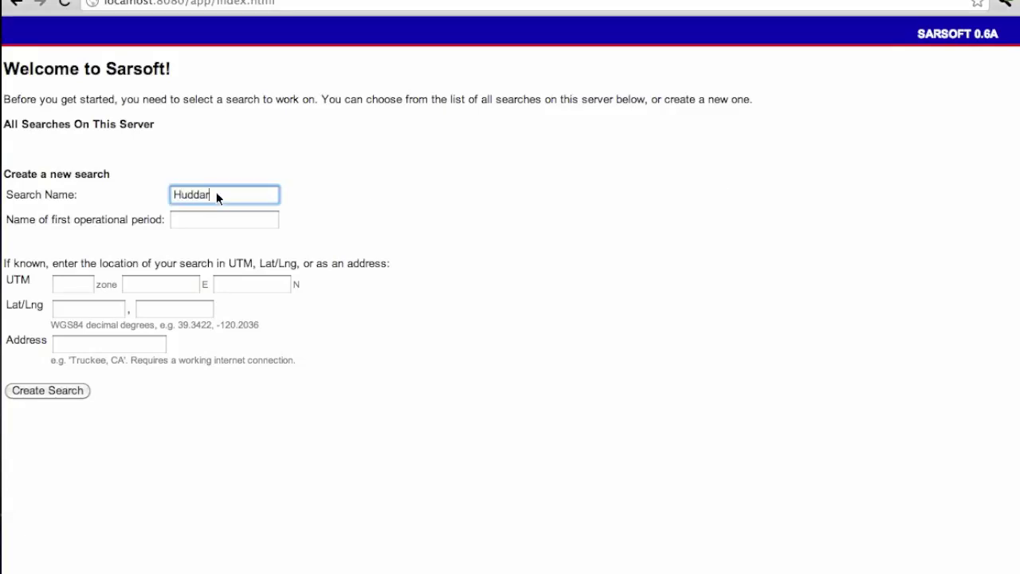
Create the Huddart search at the address 'huddart park, woodside, ca'
click(142, 342)
text(huddart park, w)
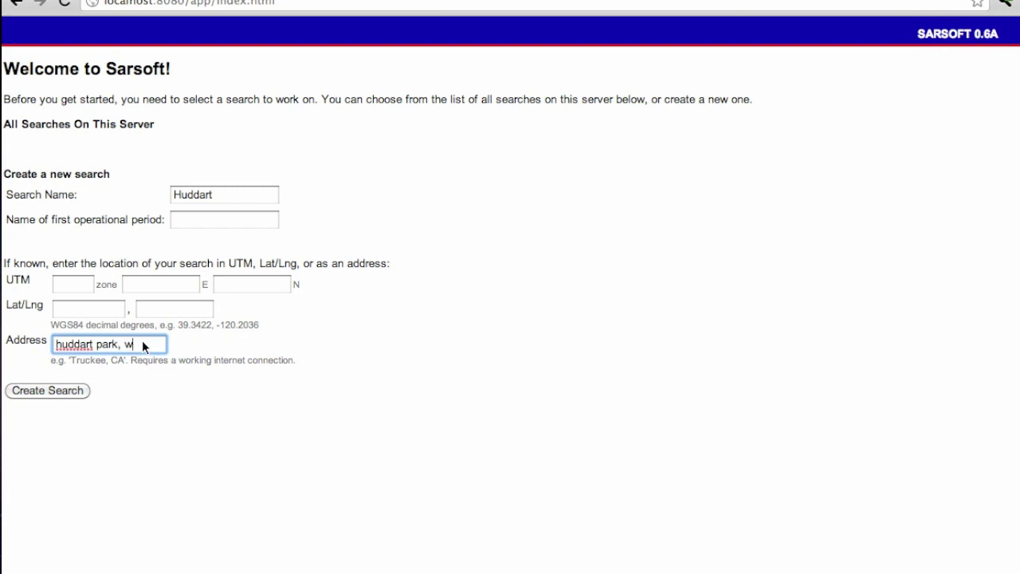
text(oodside, ca)
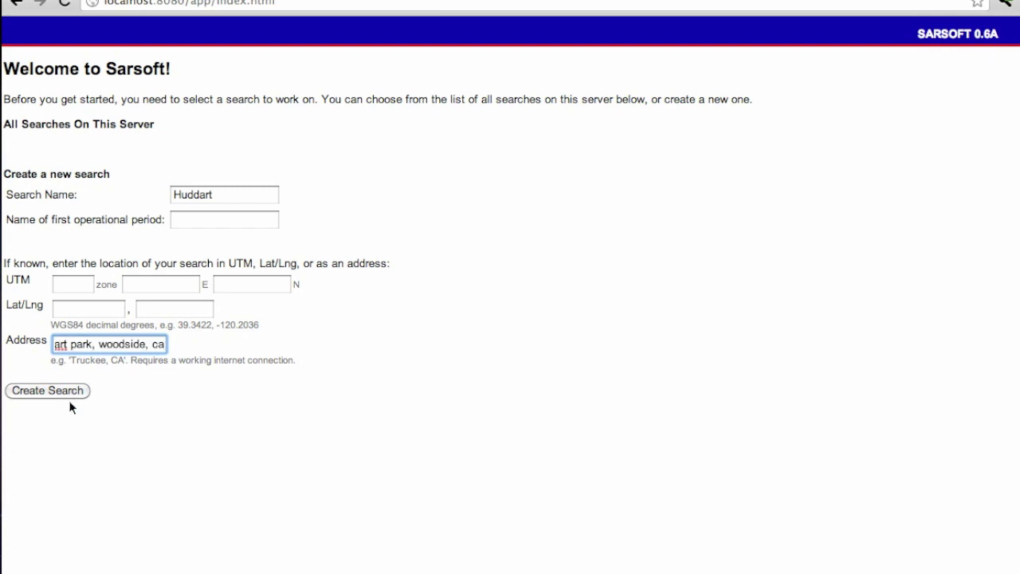
click(70, 393)
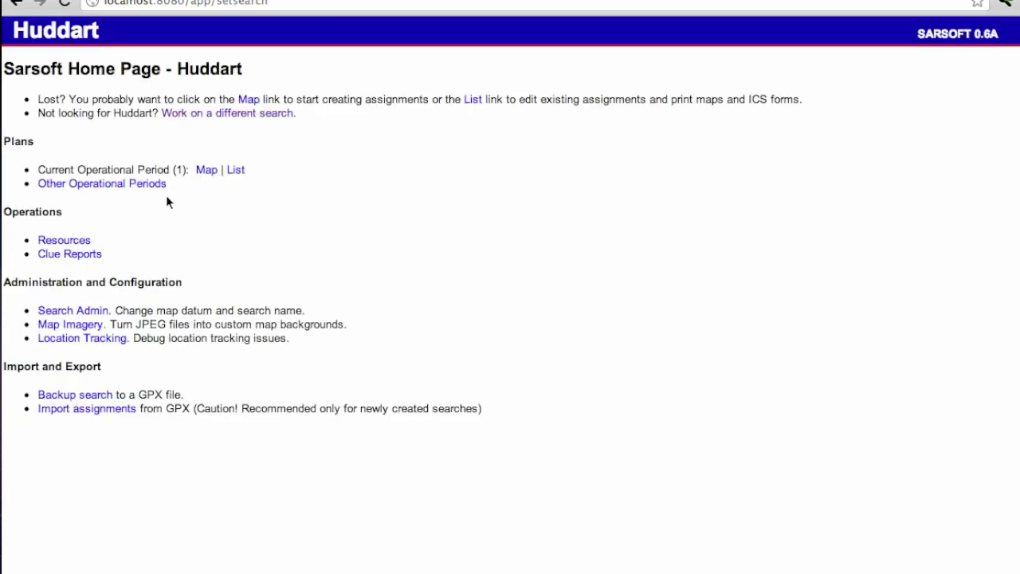
Open the operational period map and switch its base layer to MyTopo
click(206, 169)
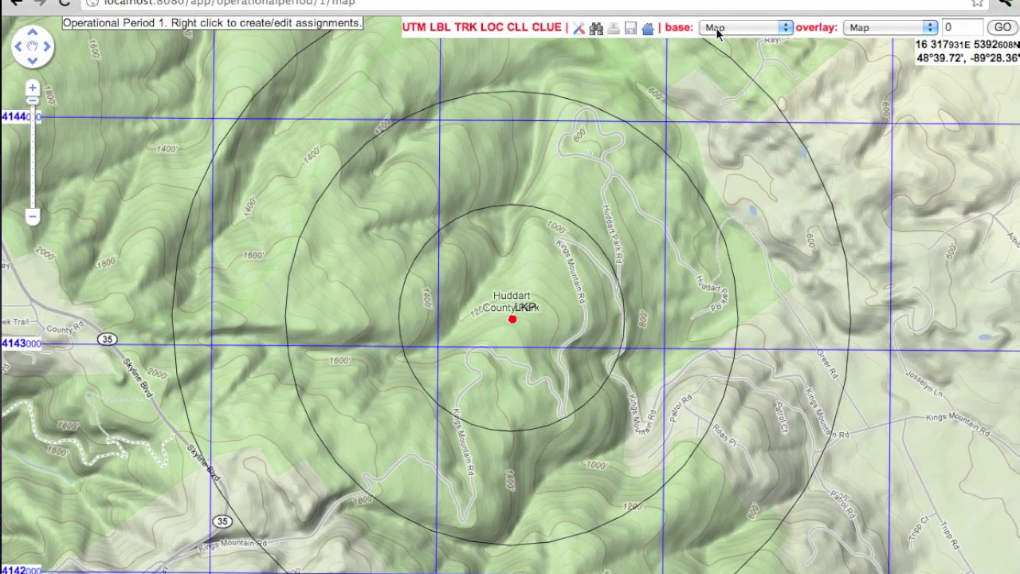
click(717, 30)
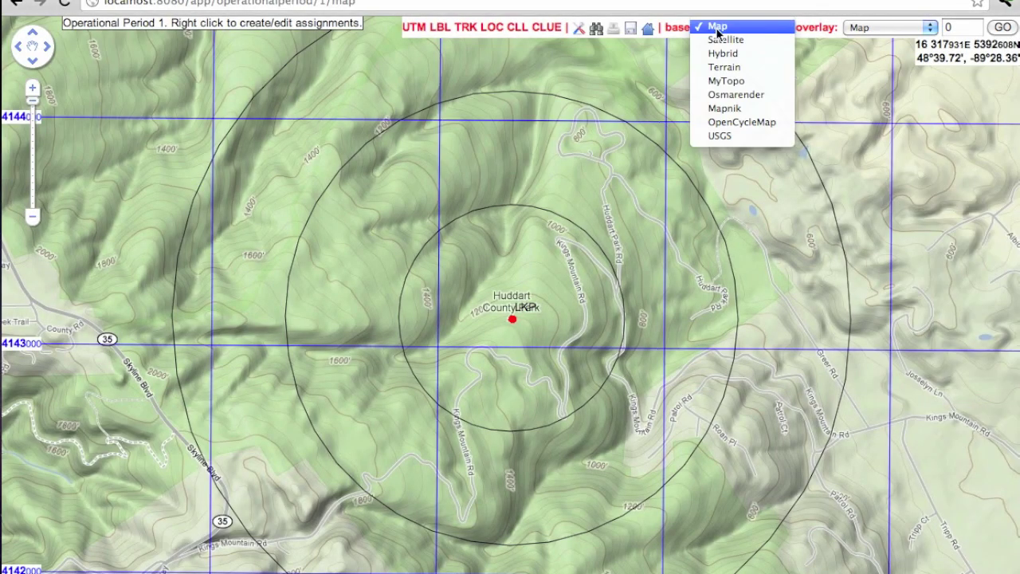
click(731, 83)
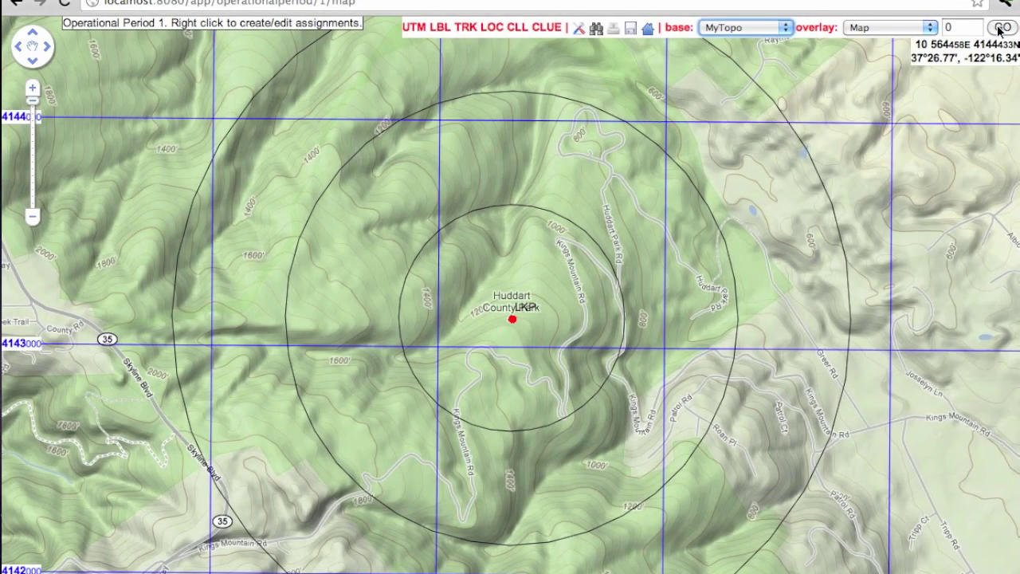
click(1001, 28)
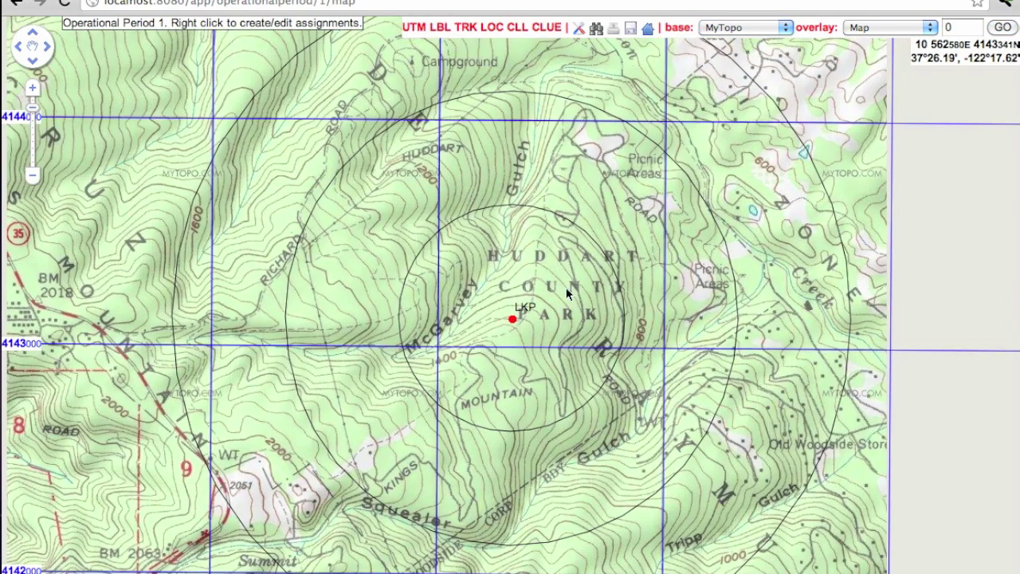
Set the CP near the picnic areas and move the LKP to a new spot
right_click(588, 152)
click(619, 200)
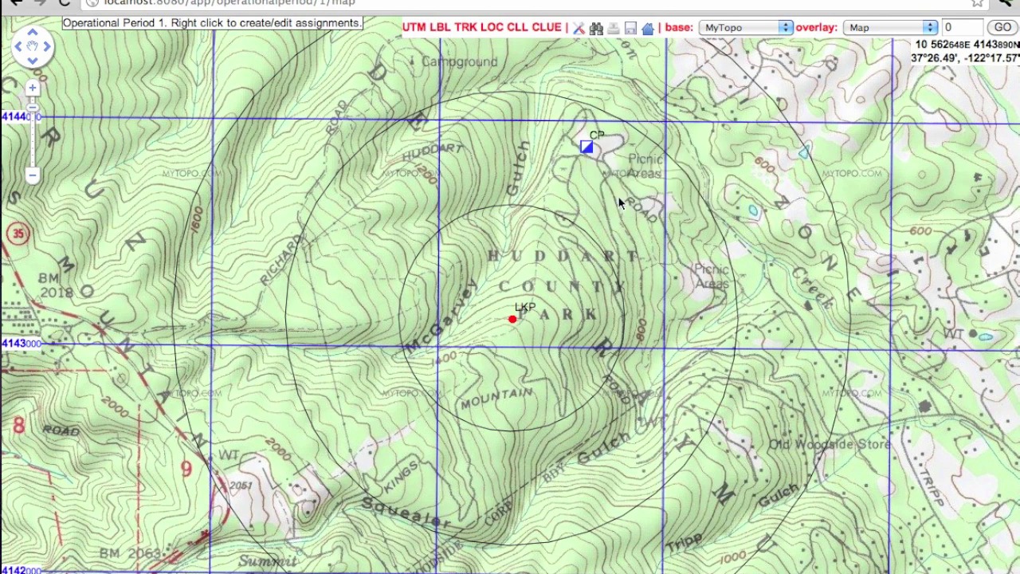
right_click(404, 358)
click(463, 380)
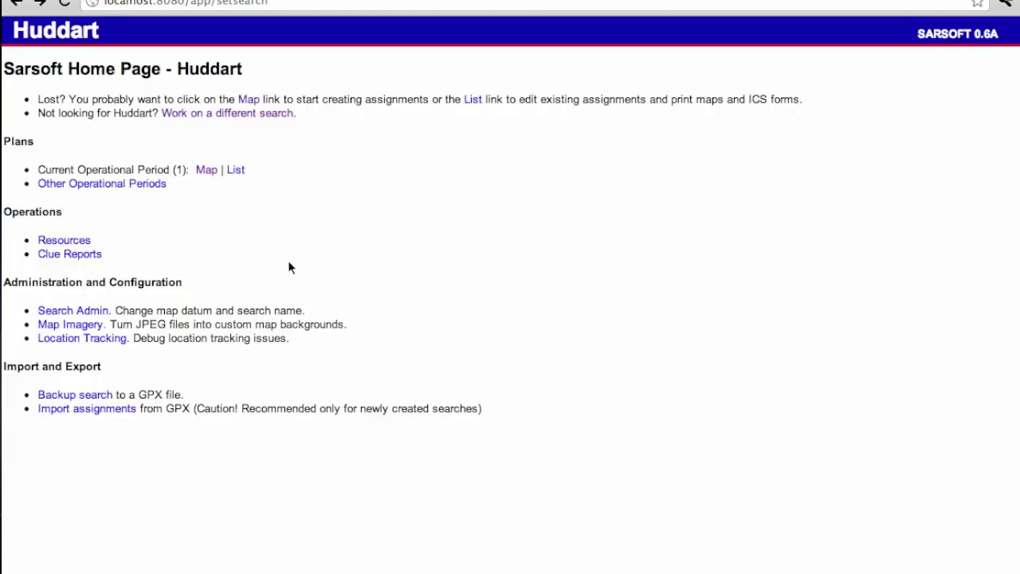
Upload the file huddart.jpg as a new map image named Huddart
click(99, 325)
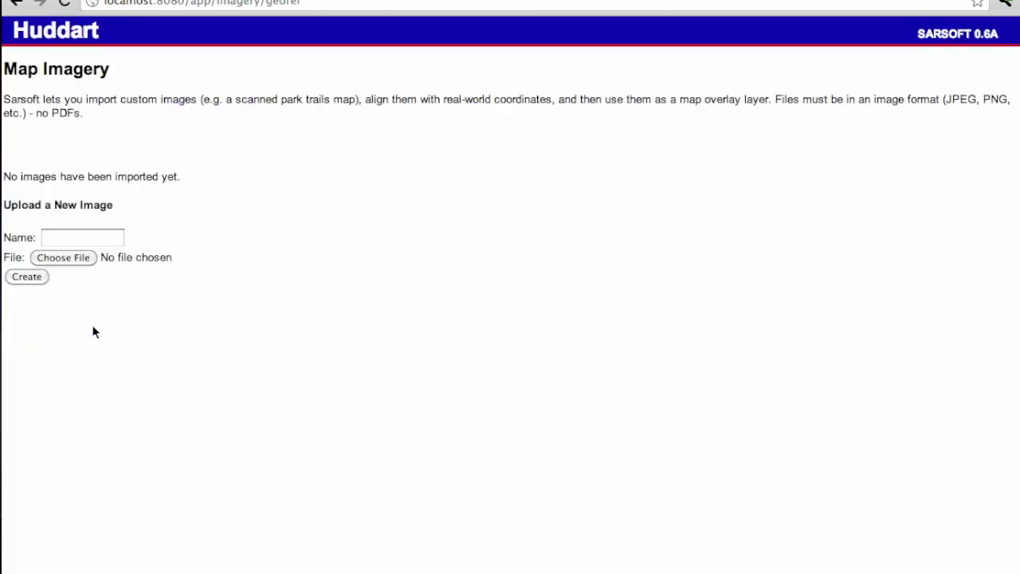
click(96, 231)
text(Huddart)
click(76, 257)
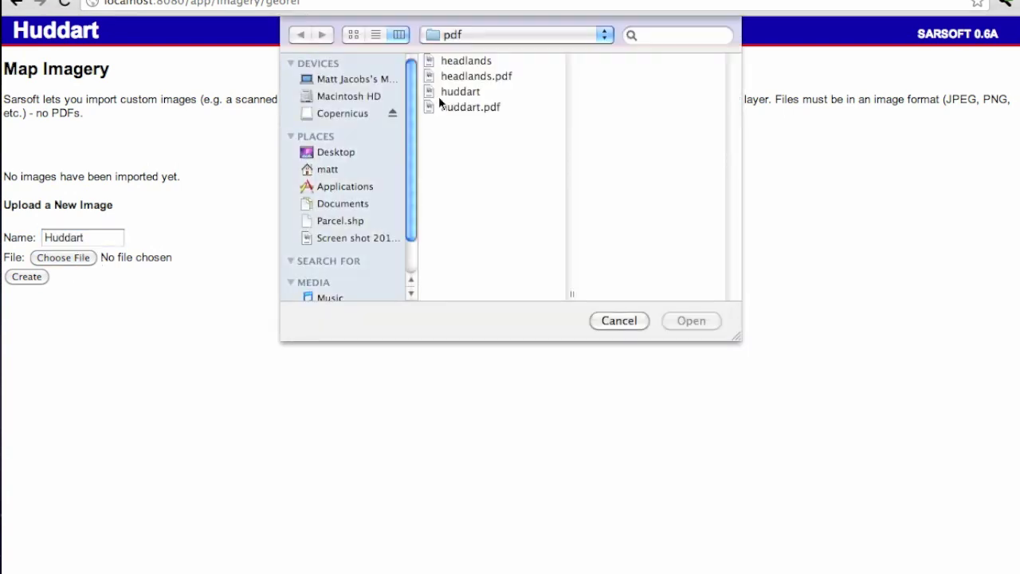
double_click(460, 92)
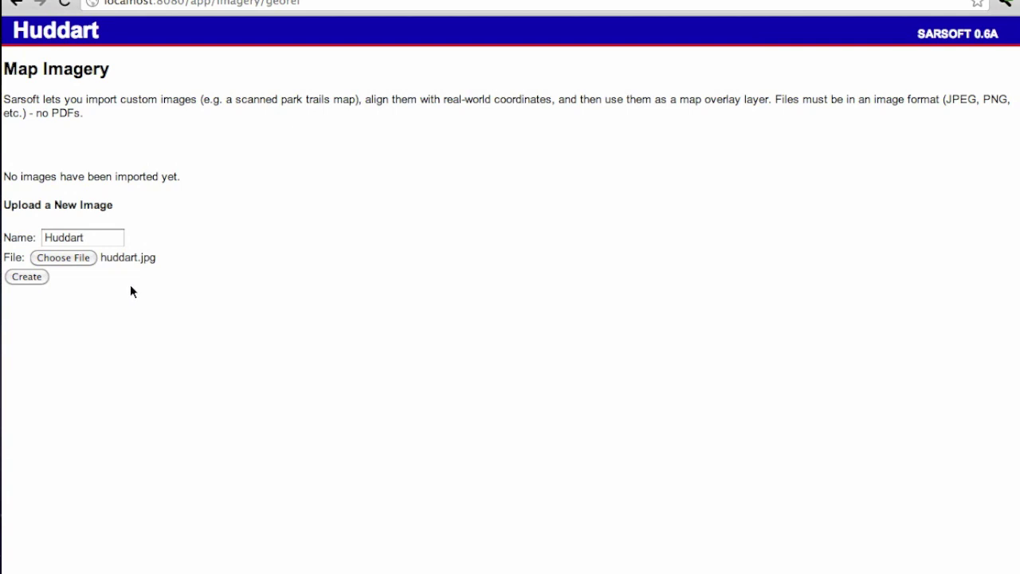
click(43, 277)
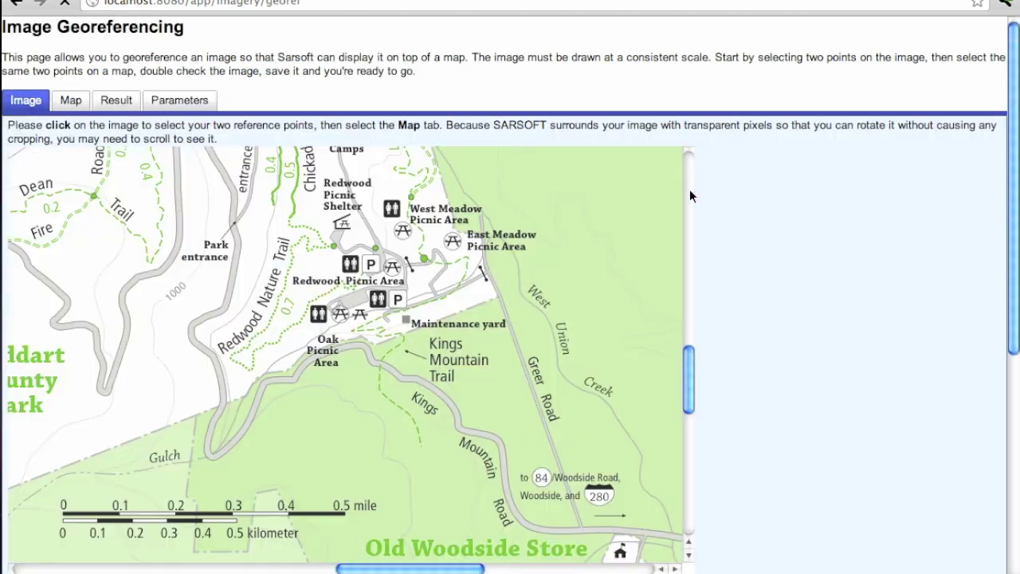
Mark the lower-left road bend and a spot near Miwok Picnic Shelter as image points 1 and 2
drag(691, 358, 691, 348)
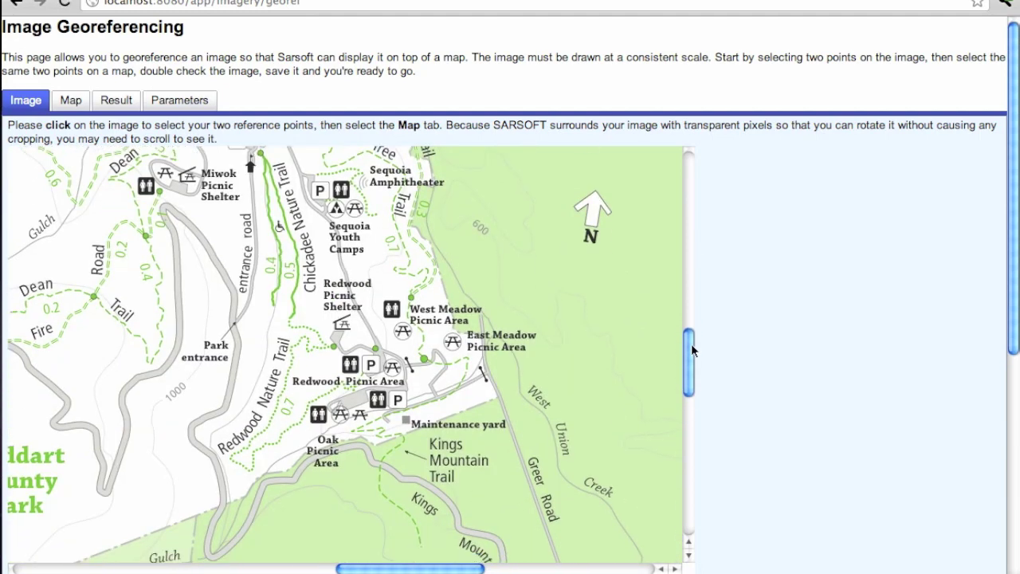
drag(428, 569, 387, 571)
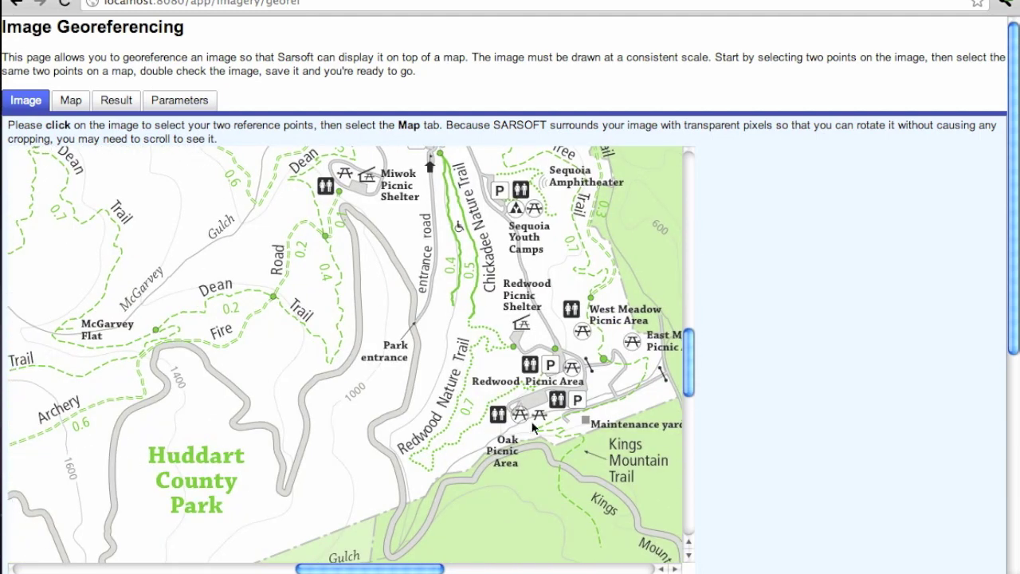
drag(689, 338, 693, 366)
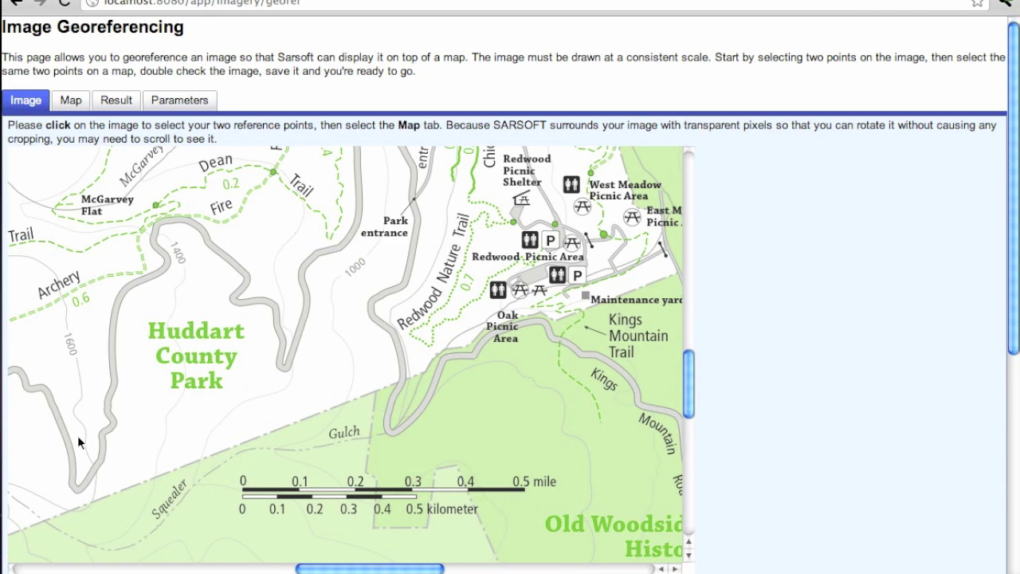
click(77, 486)
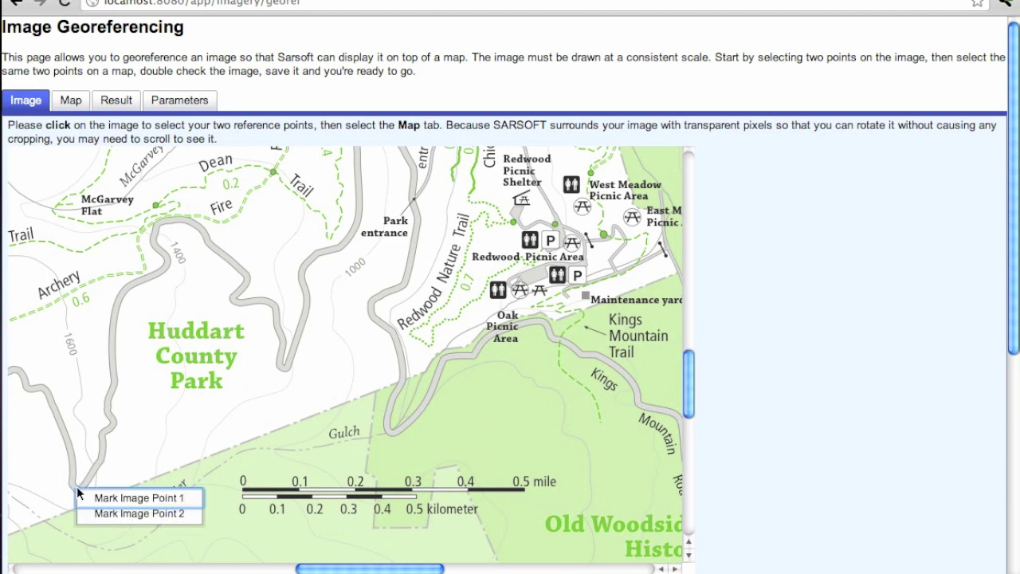
click(103, 498)
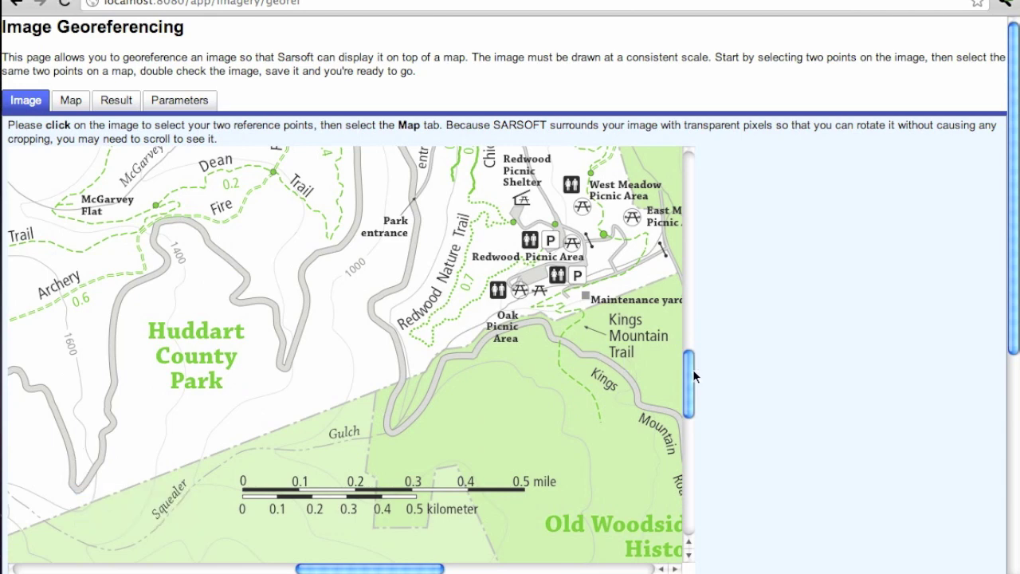
drag(690, 373, 695, 354)
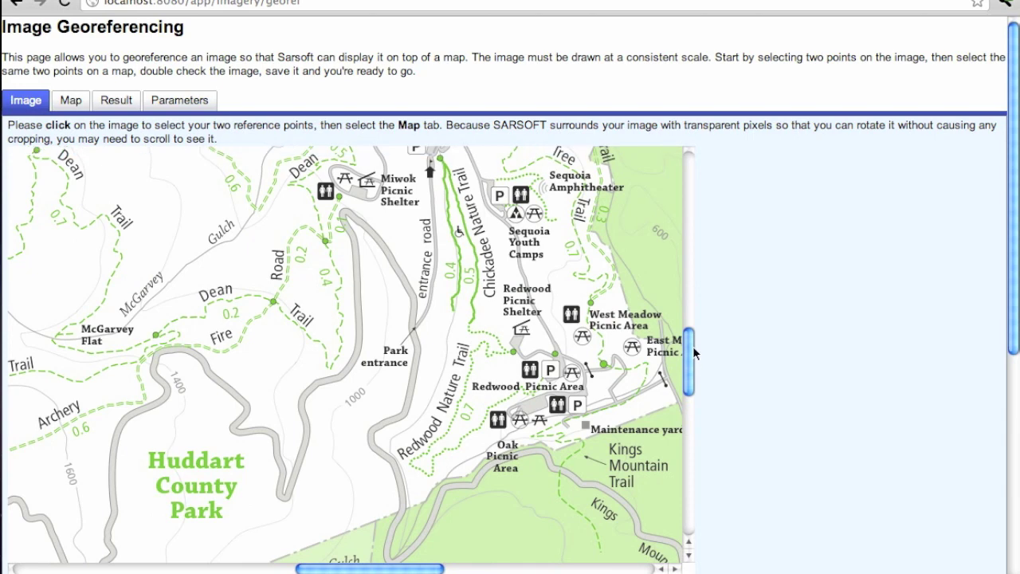
click(343, 214)
click(392, 238)
Mark the matching map points 1 and 2 on Kings Mountain Rd and the upper road bend
click(70, 102)
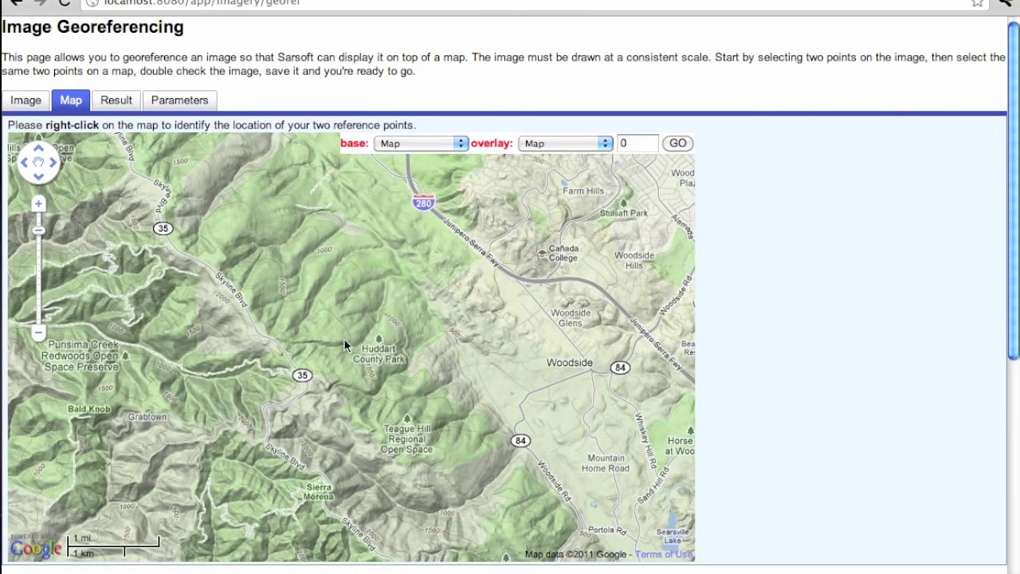
scroll(399, 350, up, 2)
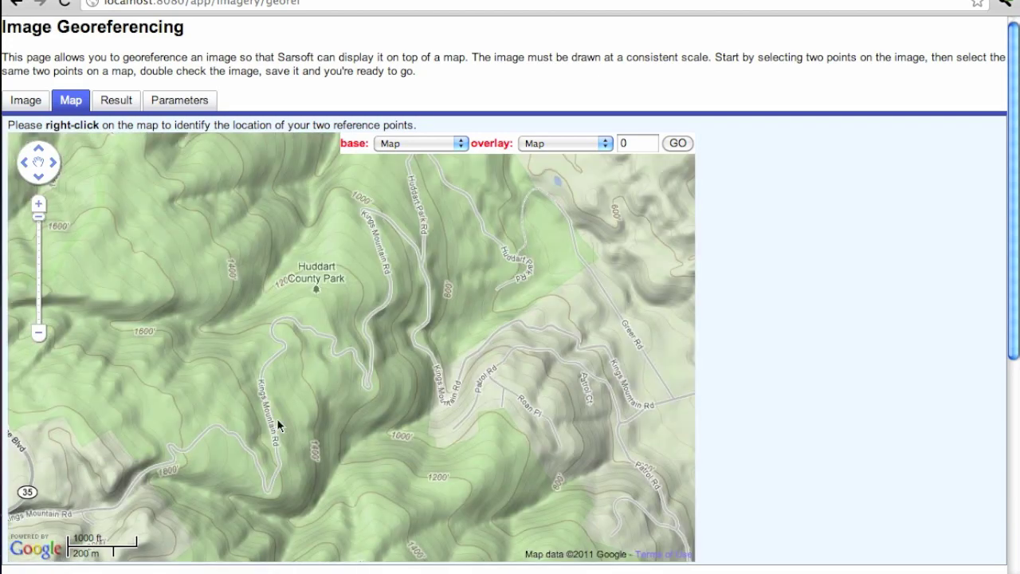
right_click(269, 494)
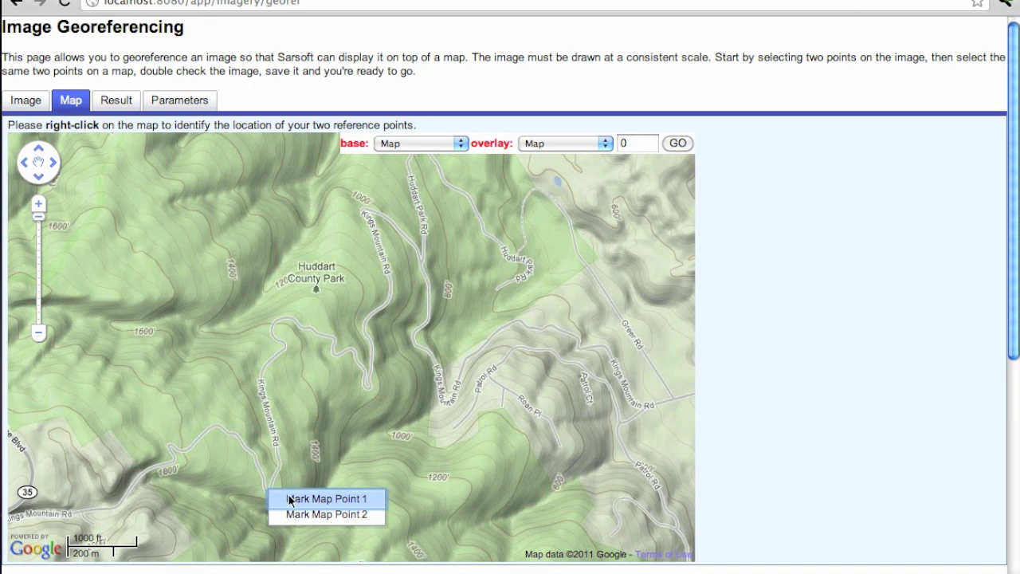
click(290, 499)
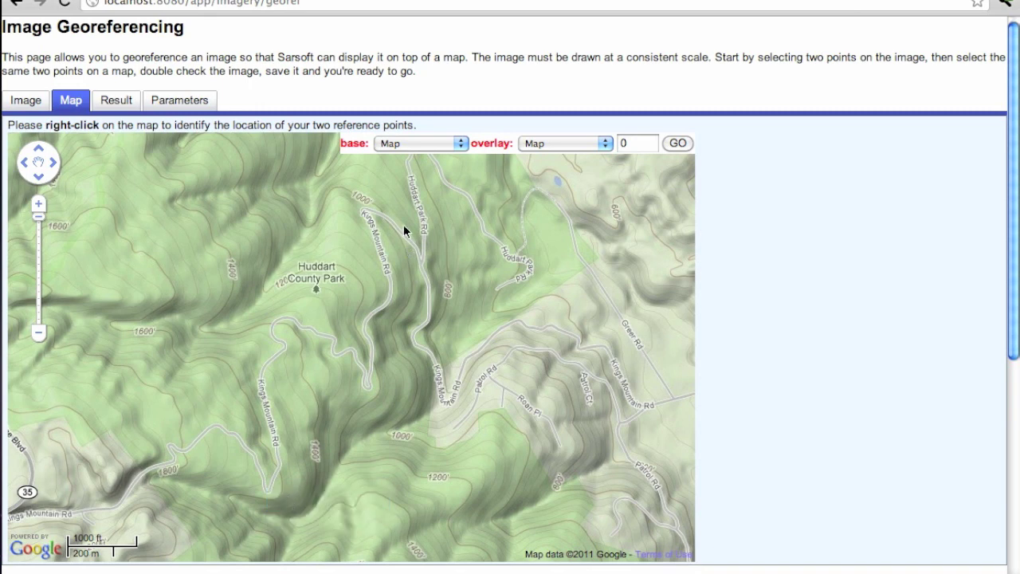
right_click(364, 210)
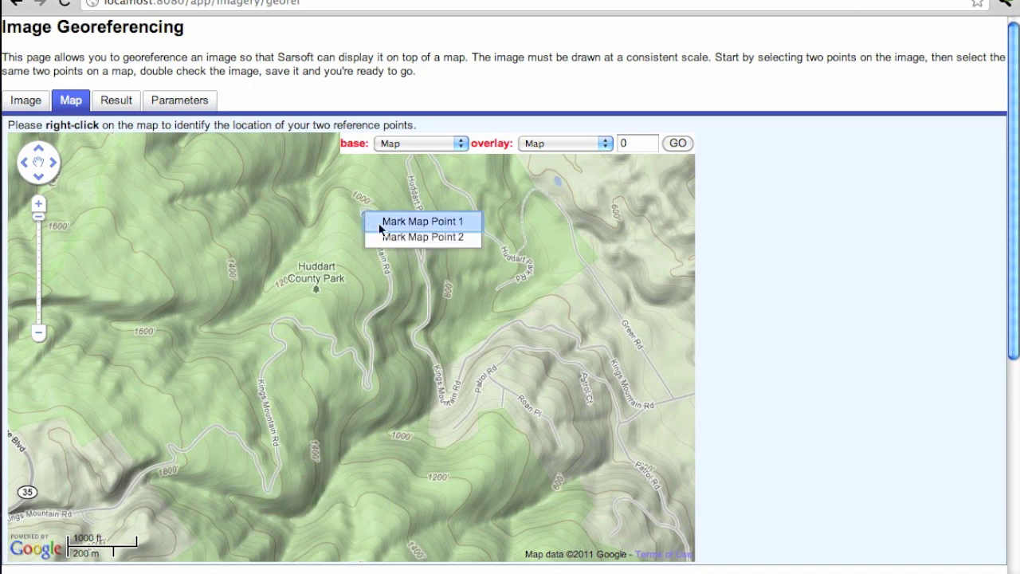
click(384, 236)
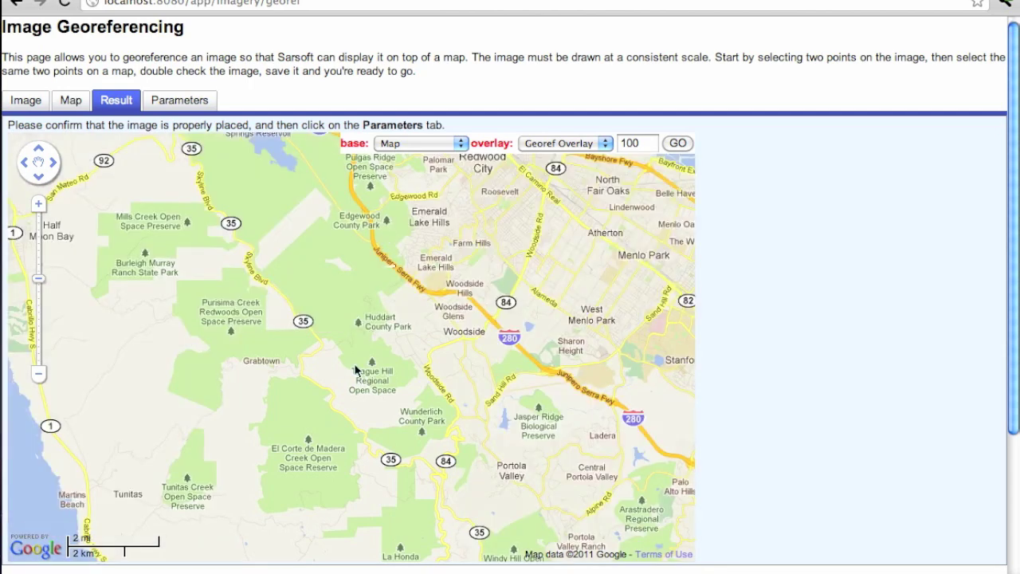
scroll(352, 373, up, 1)
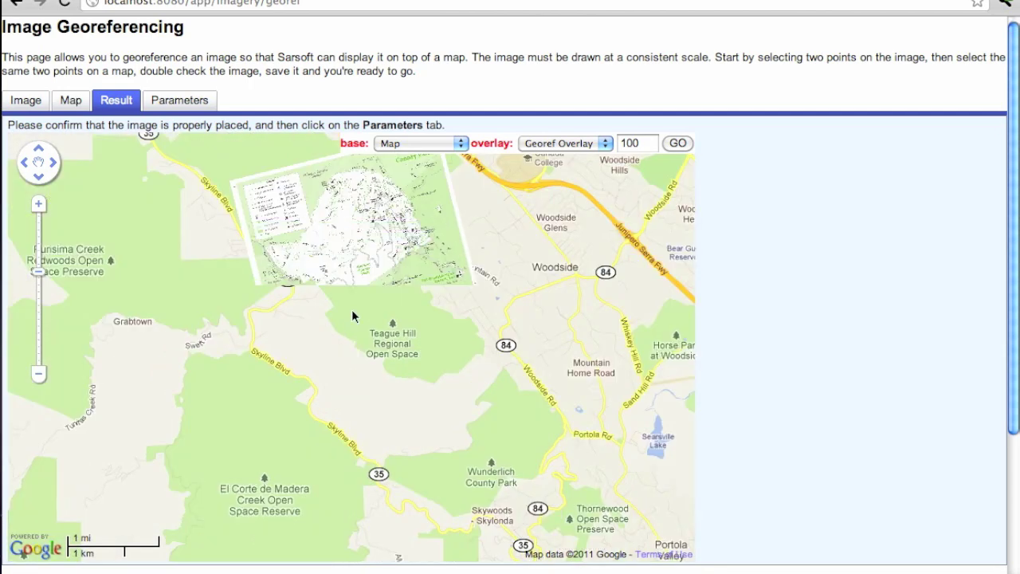
scroll(352, 309, up, 1)
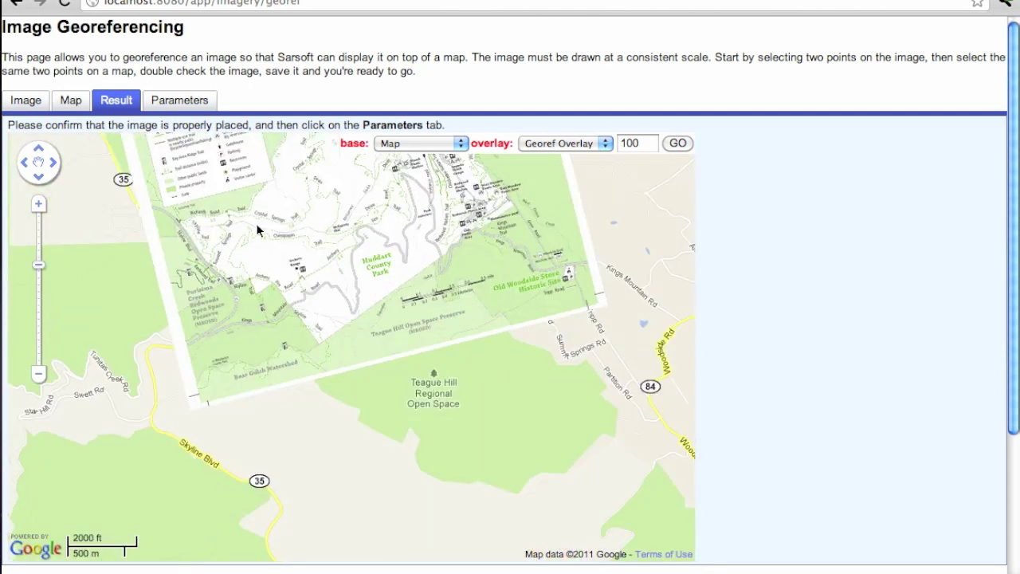
Save the georeferencing parameters and return to the Operational Period 1 map
click(199, 105)
click(107, 350)
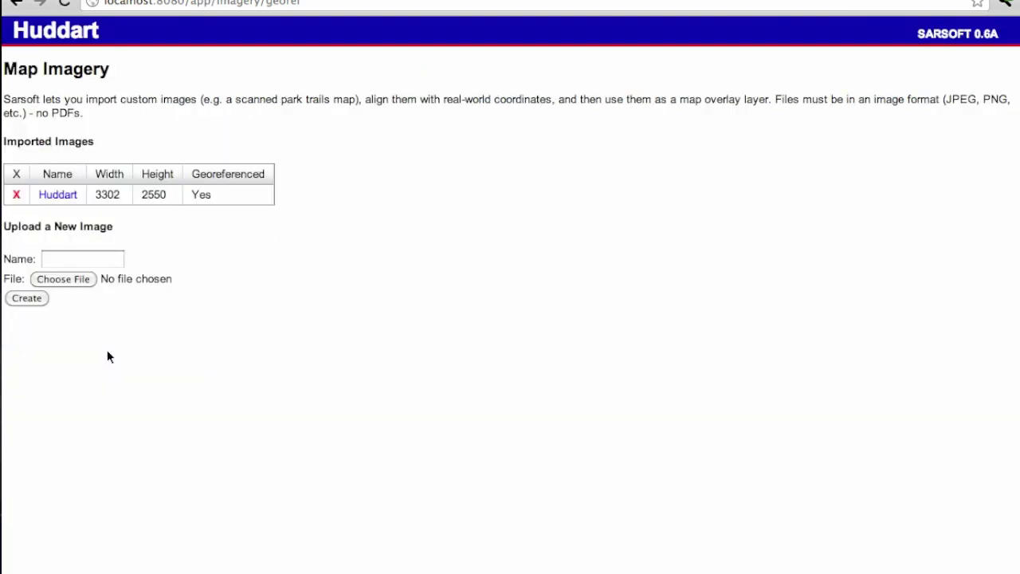
click(71, 29)
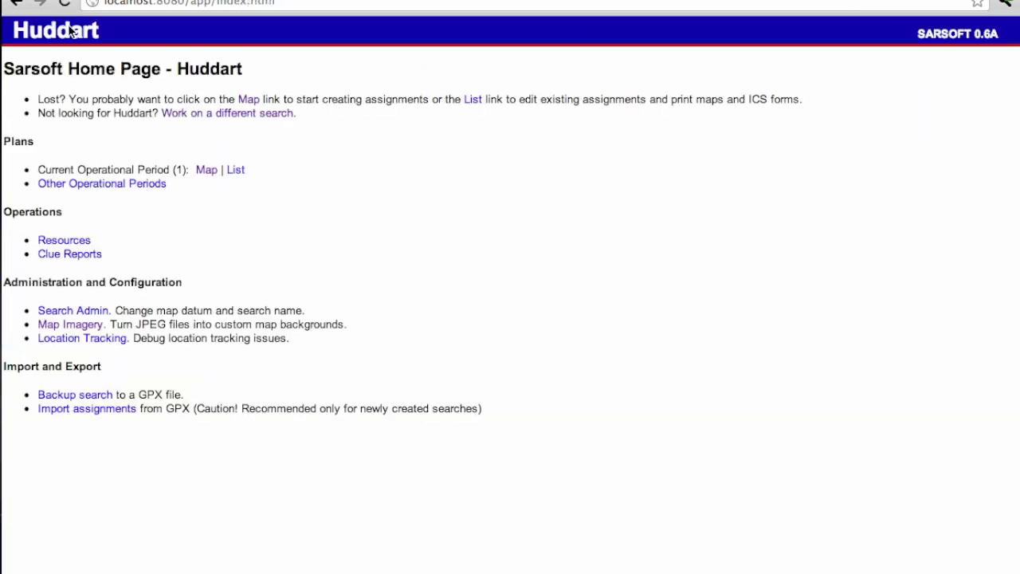
click(204, 170)
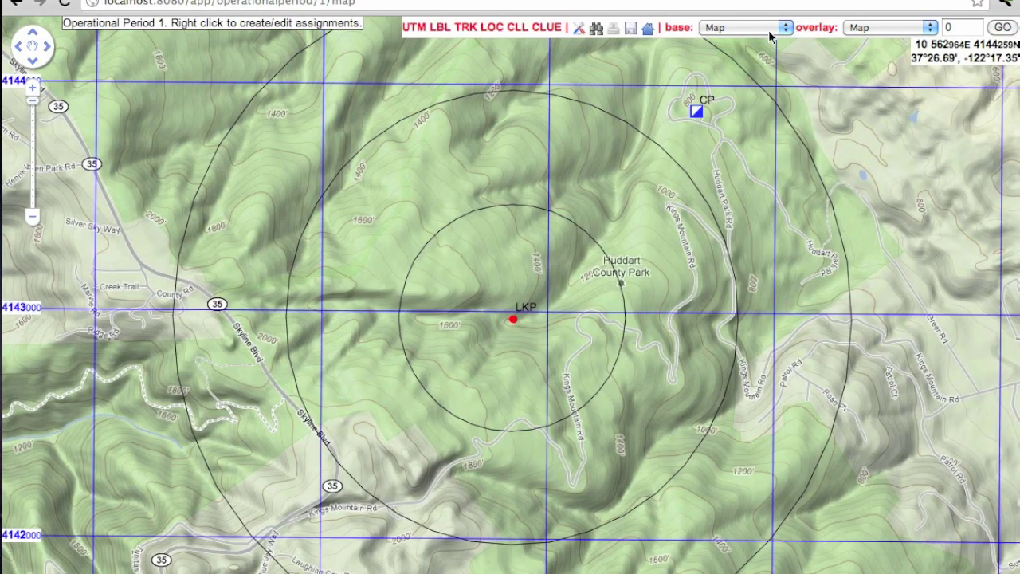
Show the MyTopo base with the Huddart park map overlaid at opacity 100
click(771, 32)
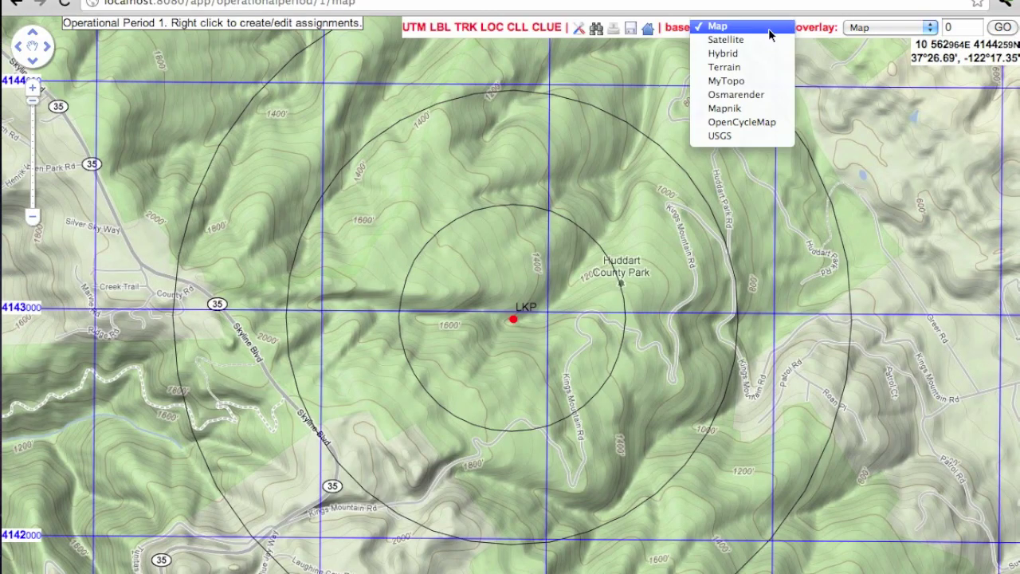
click(767, 80)
click(909, 31)
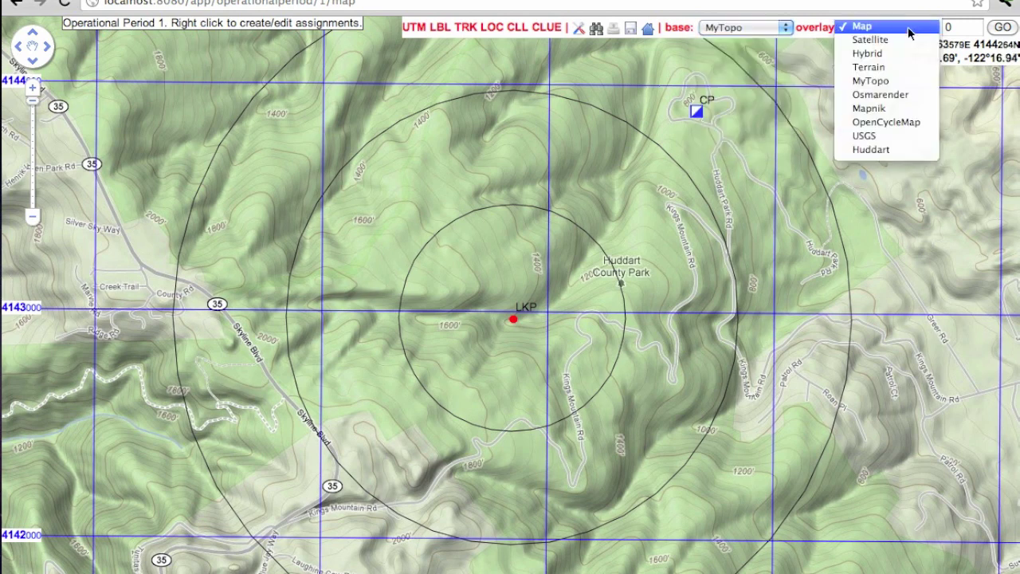
click(901, 151)
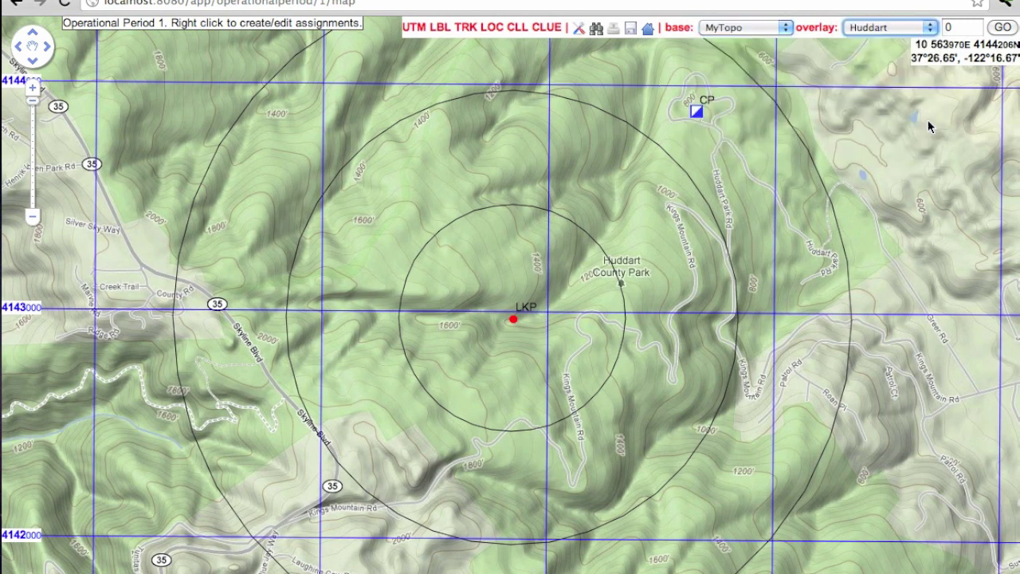
click(980, 32)
key(BackSpace)
text(100)
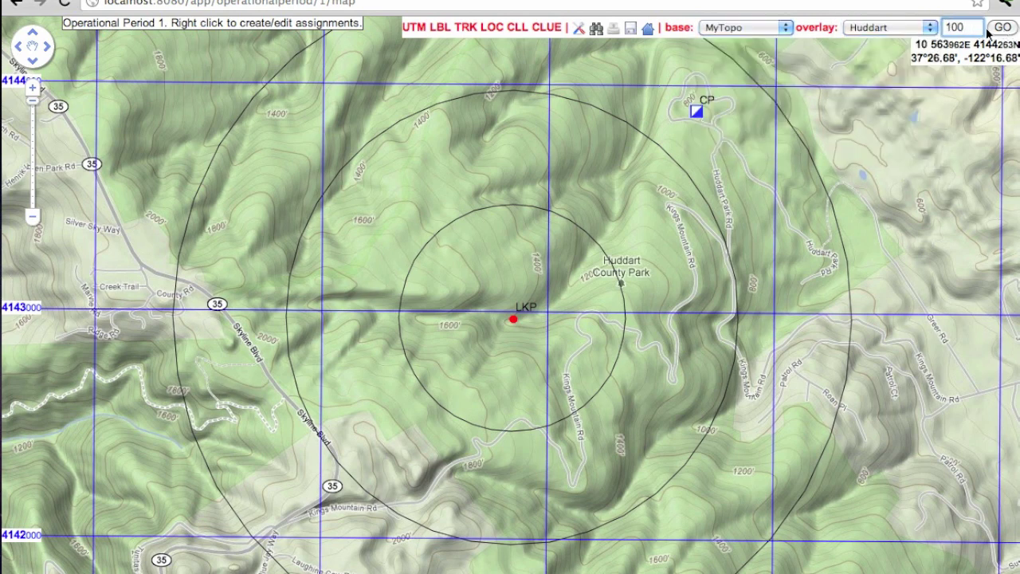
click(1002, 28)
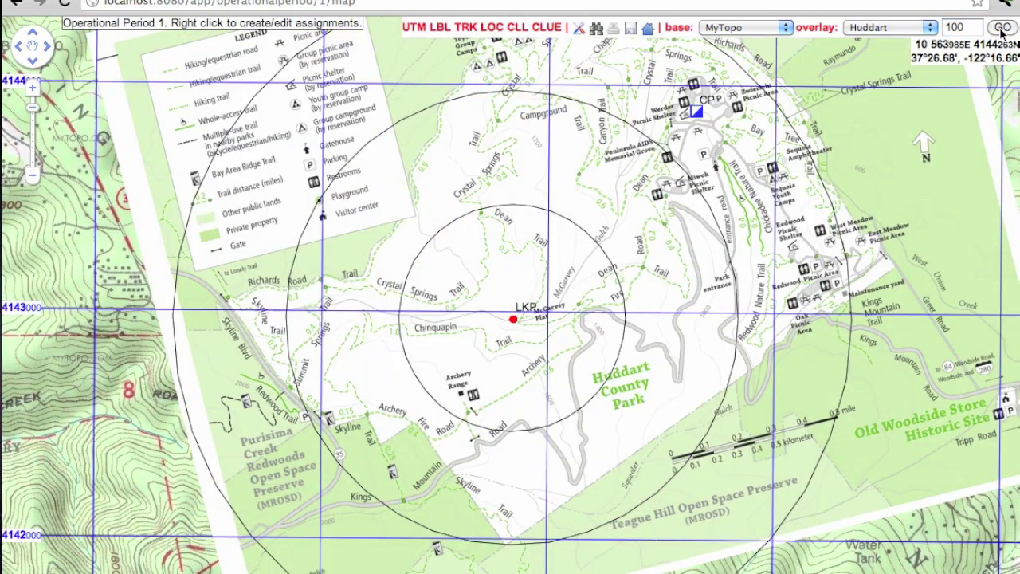
Save these map settings as the default for all search maps
click(632, 30)
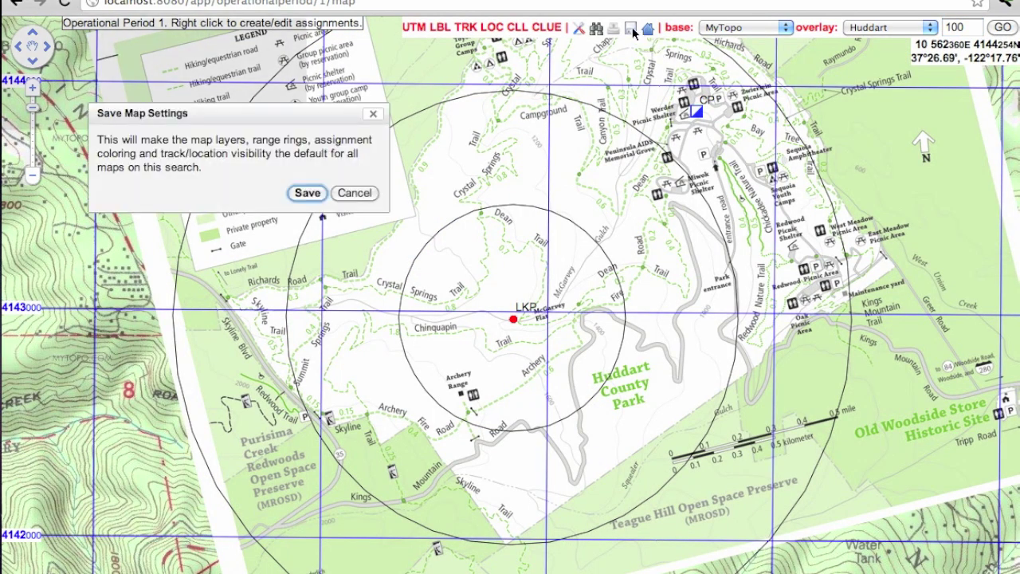
click(319, 193)
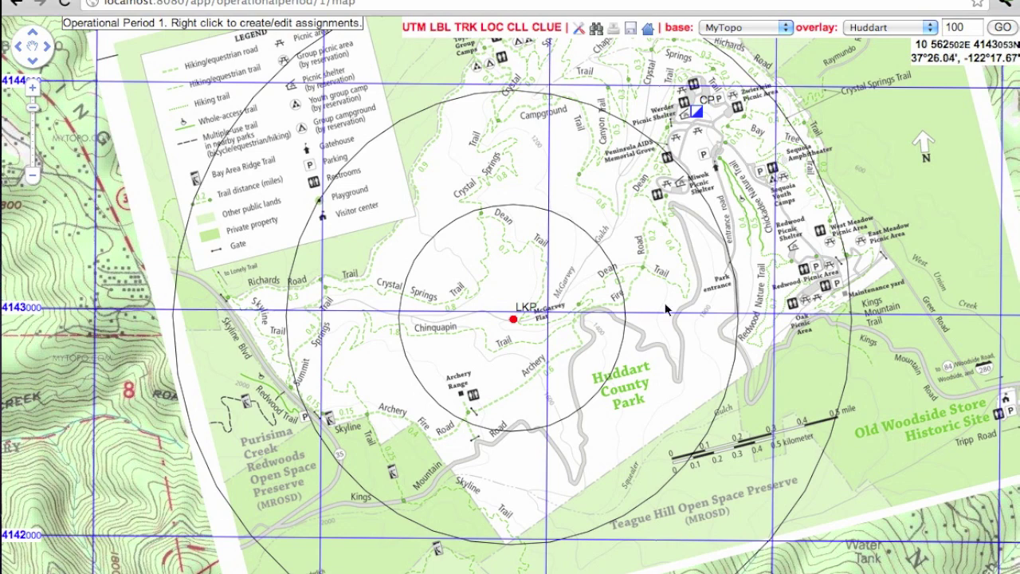
double_click(596, 336)
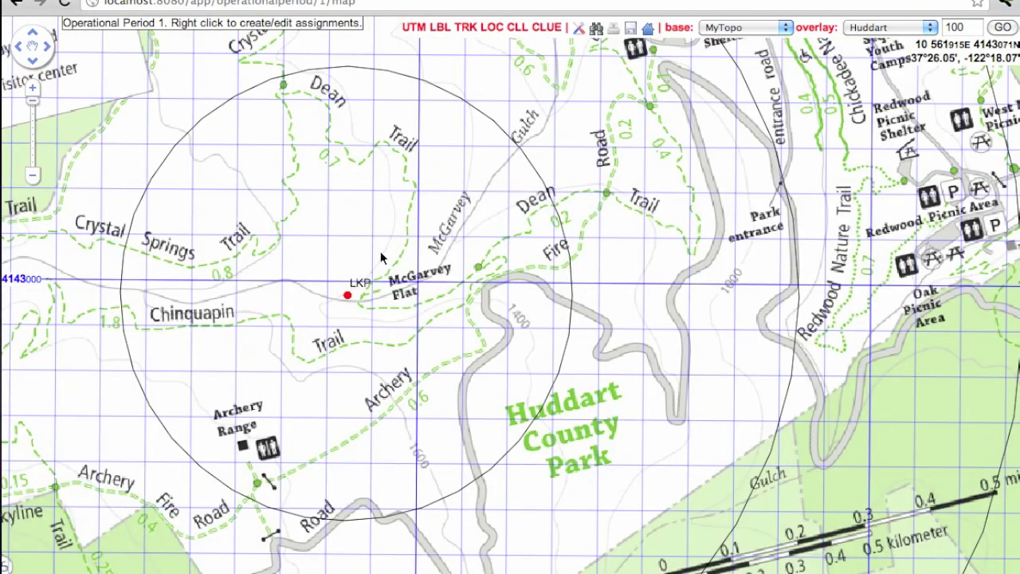
Create a line search assignment at McGarvey Flat
right_click(413, 289)
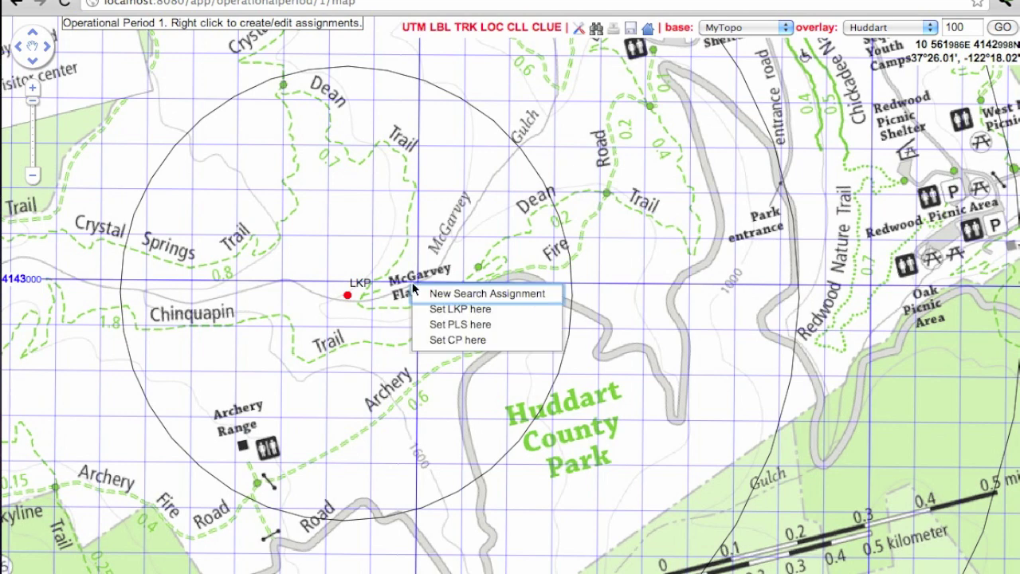
click(455, 293)
click(296, 162)
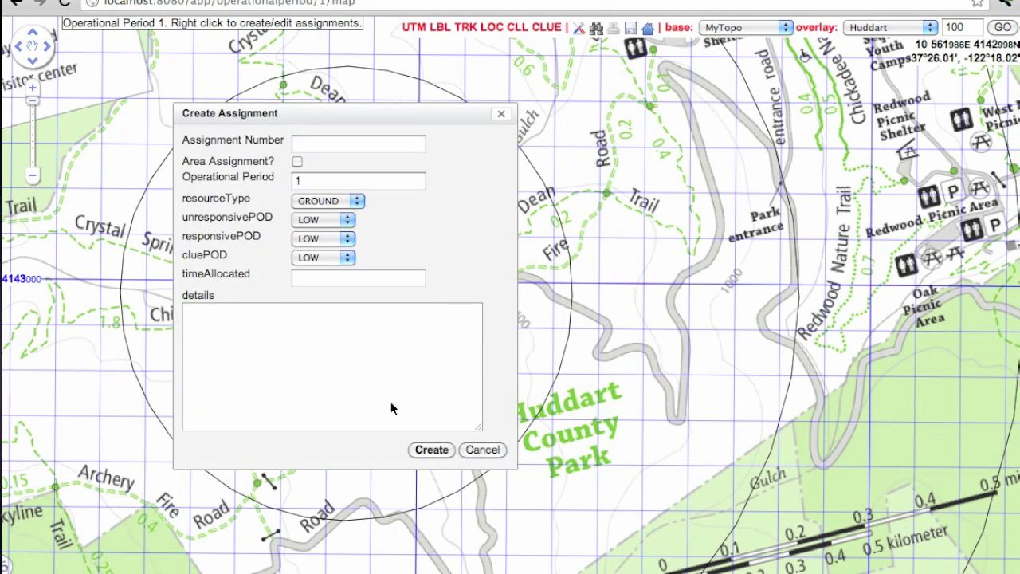
click(434, 450)
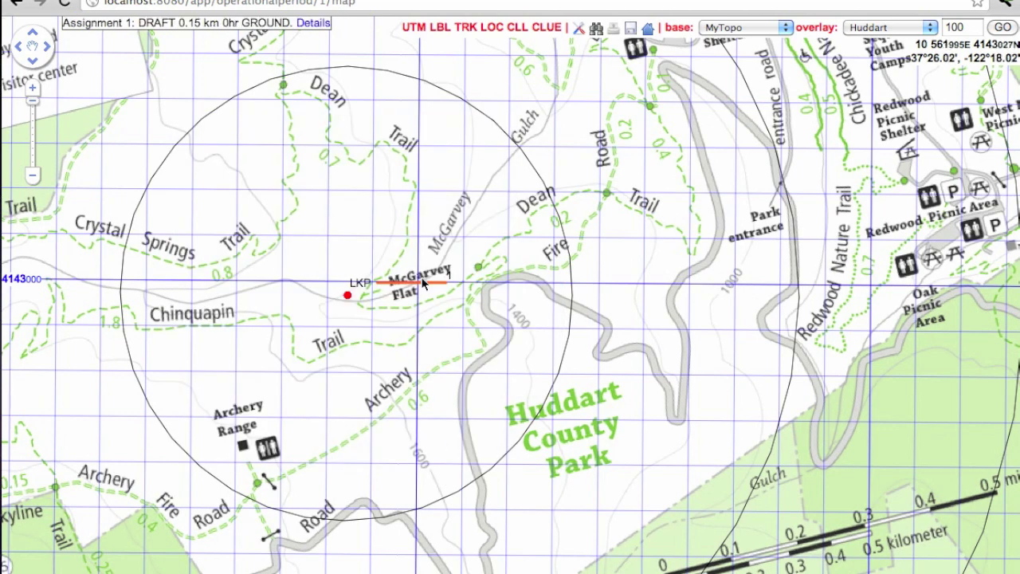
Create an area search assignment just north of it
right_click(340, 210)
click(369, 218)
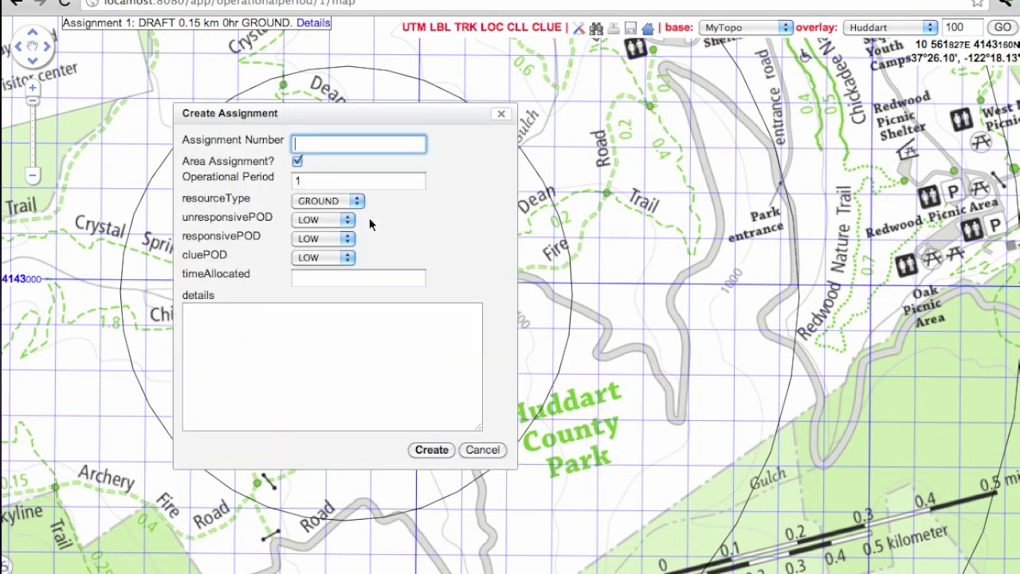
click(431, 450)
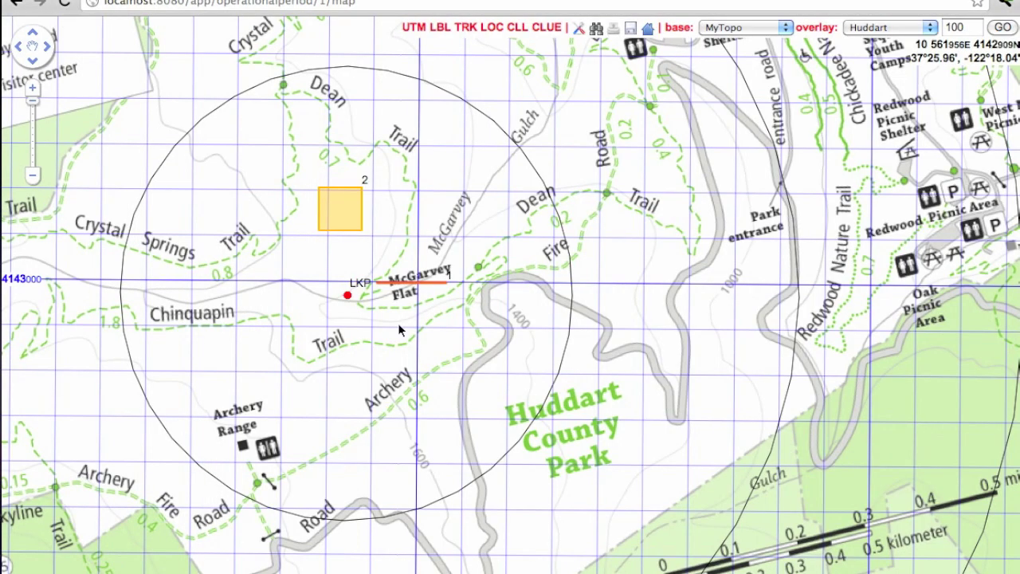
Edit assignment 1's bounds, moving the line's start next to the LKP
mouse_move(412, 287)
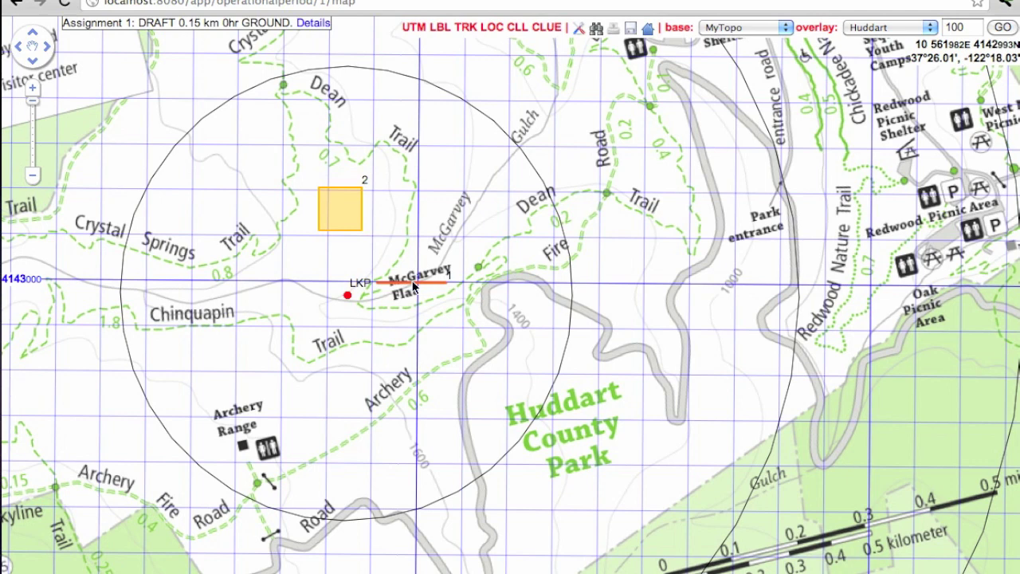
right_click(412, 288)
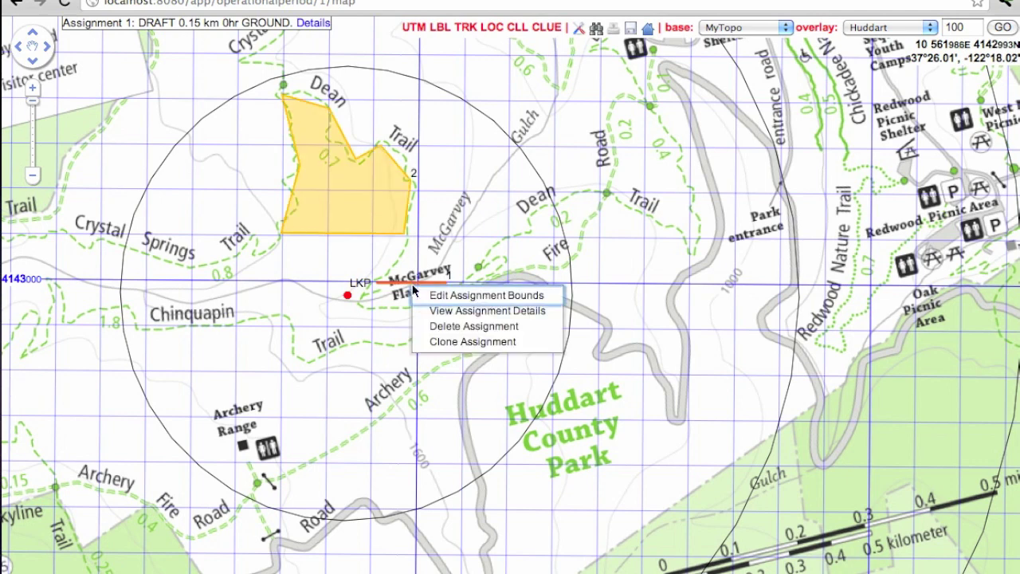
click(433, 296)
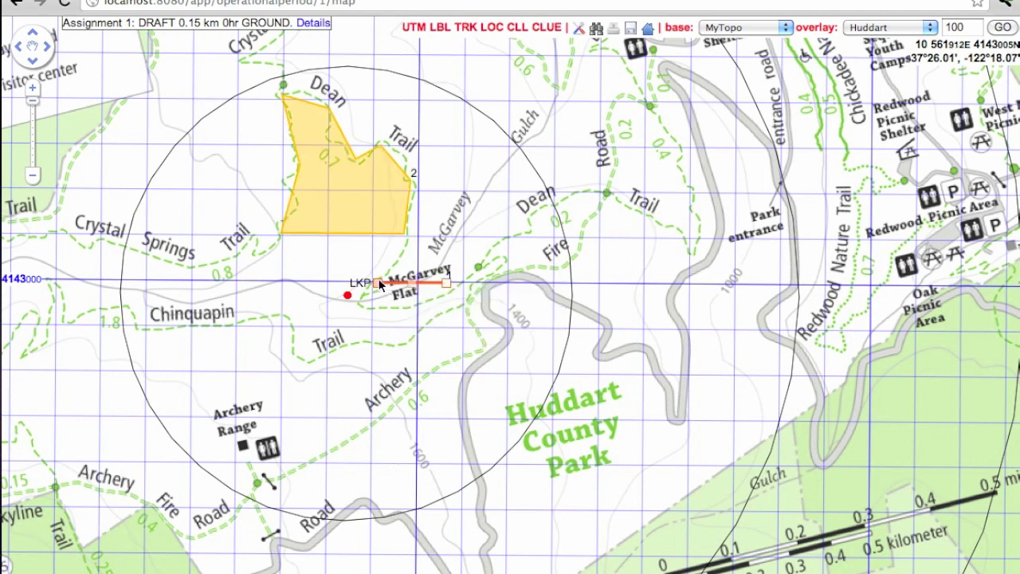
drag(378, 282, 367, 301)
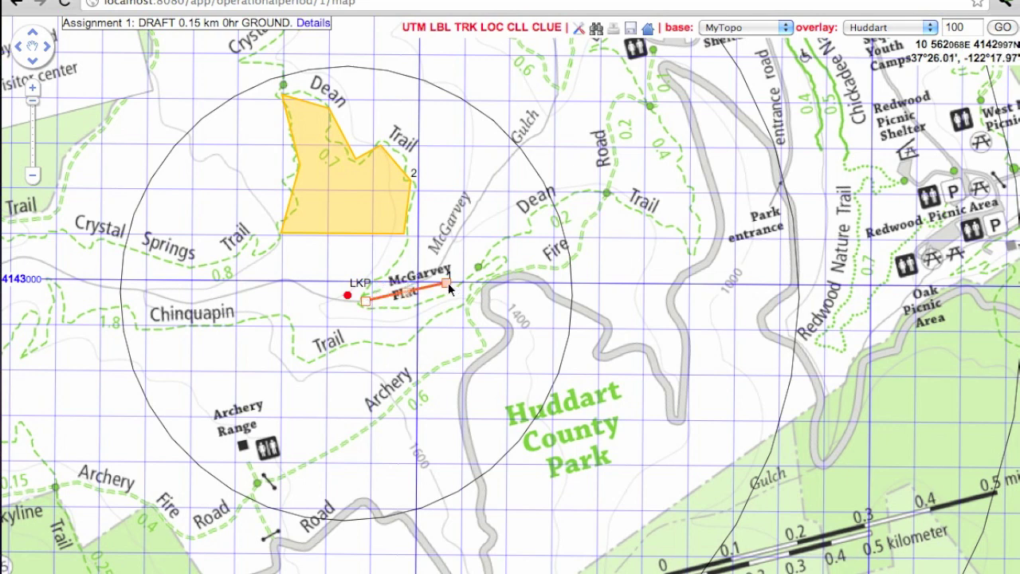
Stretch and bend assignment 1's line up McGarvey Gulch, save it, and leave the map
drag(448, 283, 560, 90)
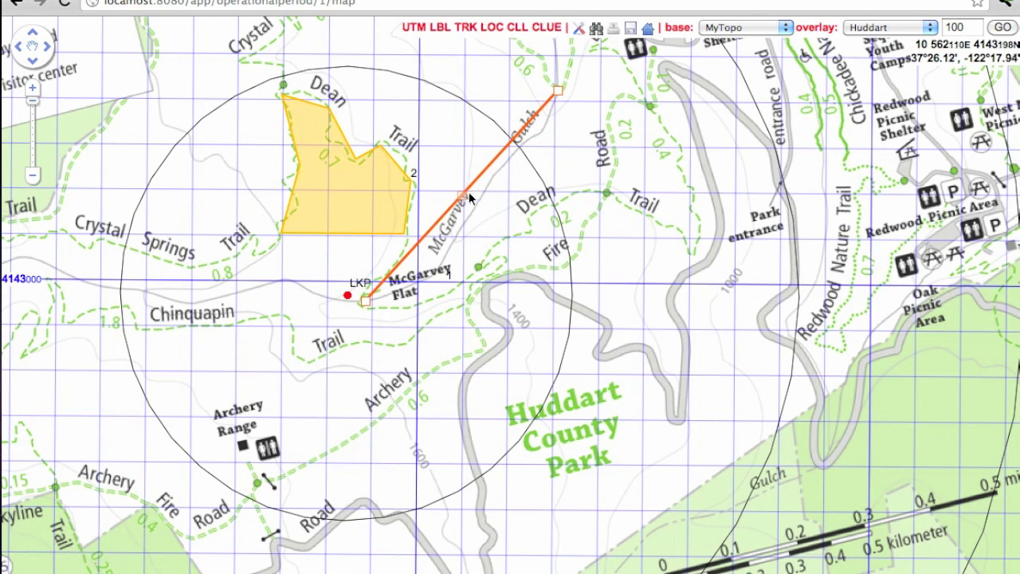
drag(542, 150, 541, 130)
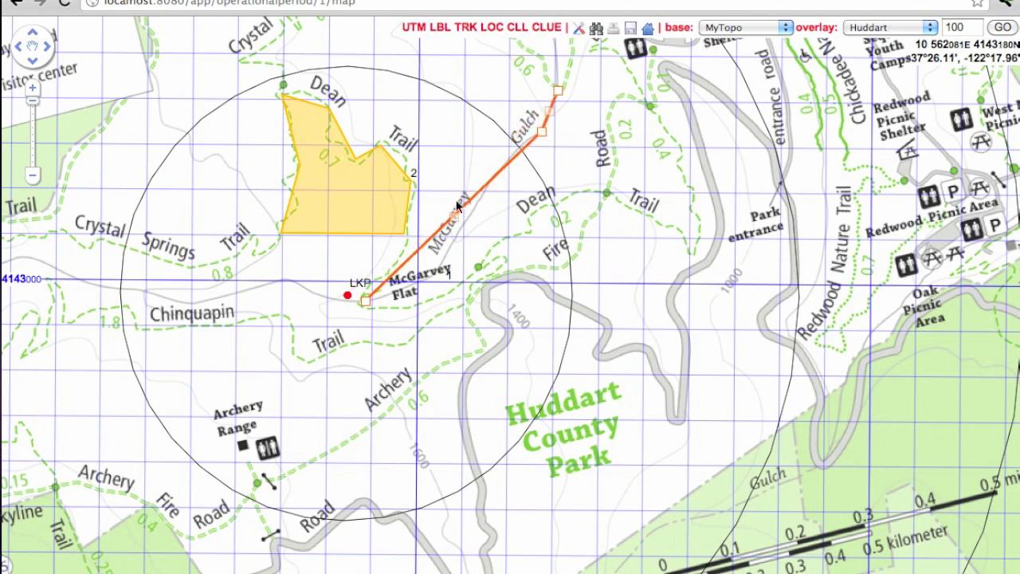
drag(456, 218, 439, 272)
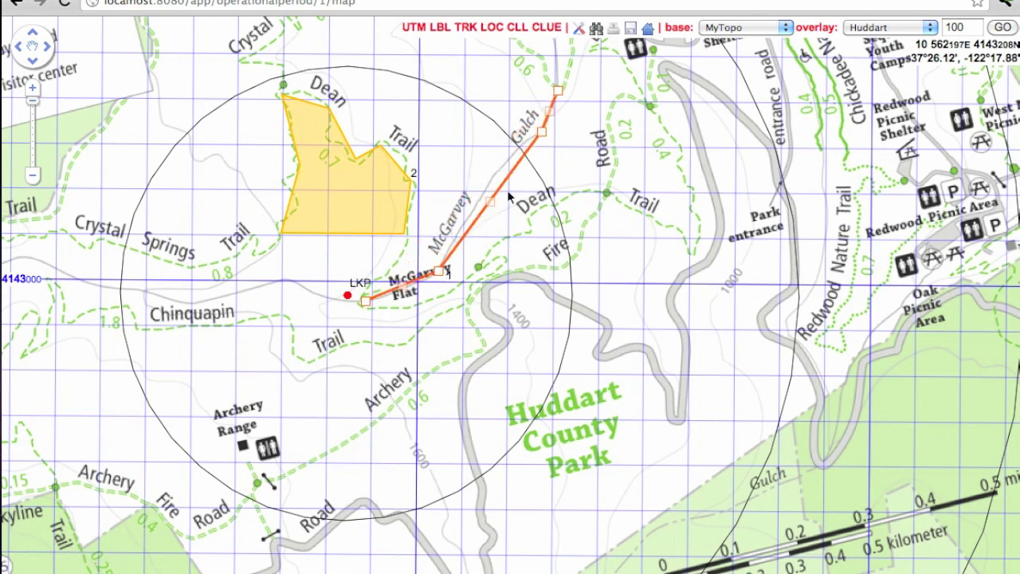
drag(491, 205, 492, 174)
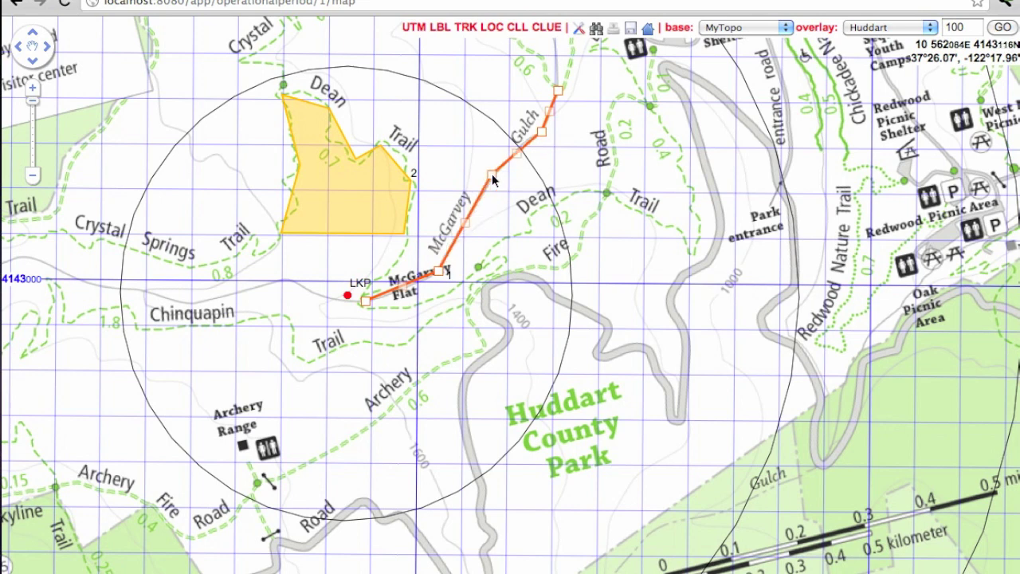
right_click(470, 215)
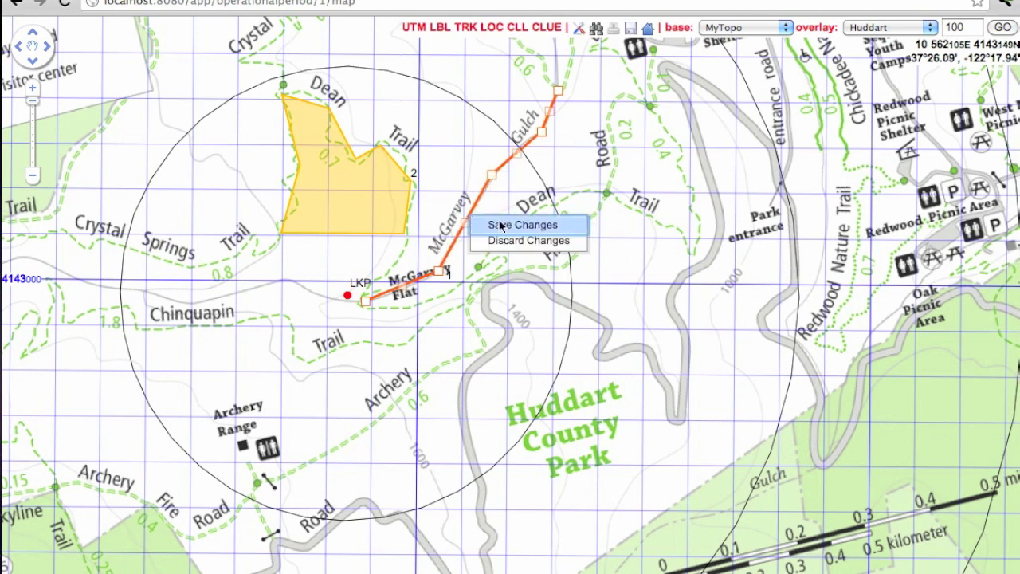
click(500, 226)
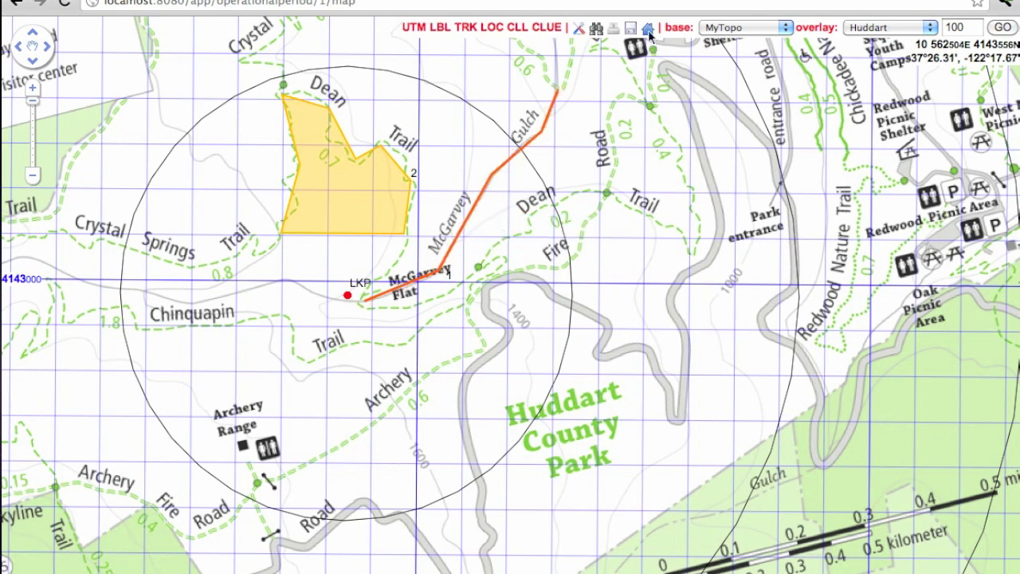
click(649, 32)
click(305, 180)
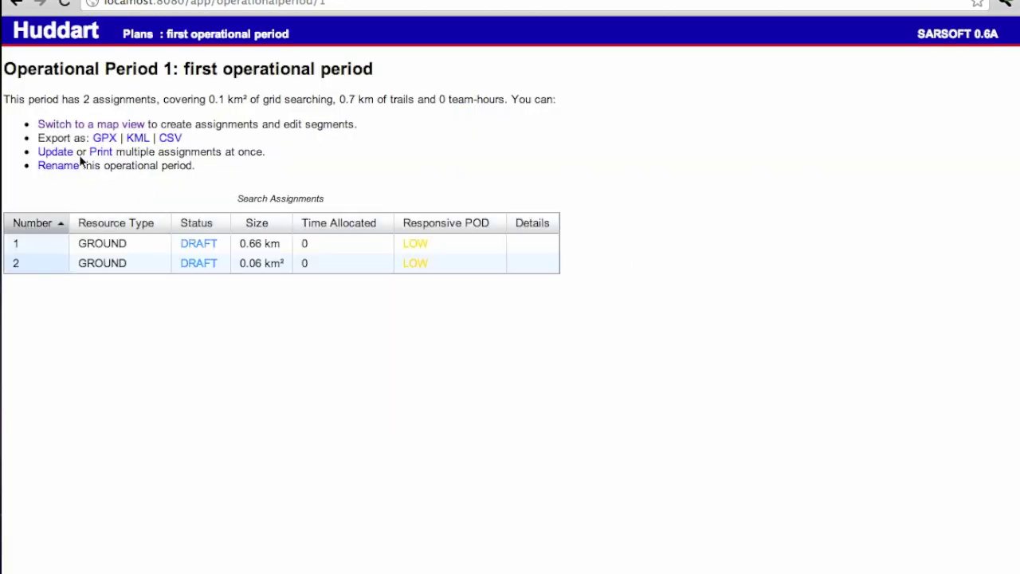
Bulk-enter 'Hasty searches by rangers', frequency 'clemars 1', and the preparer's name
click(72, 154)
click(416, 276)
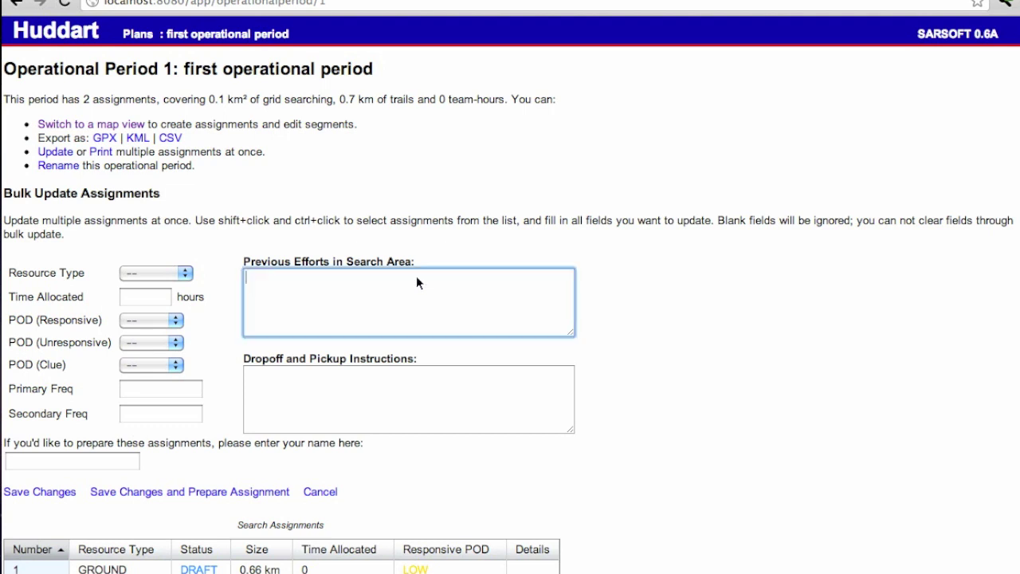
text(Hasty searches by rangers)
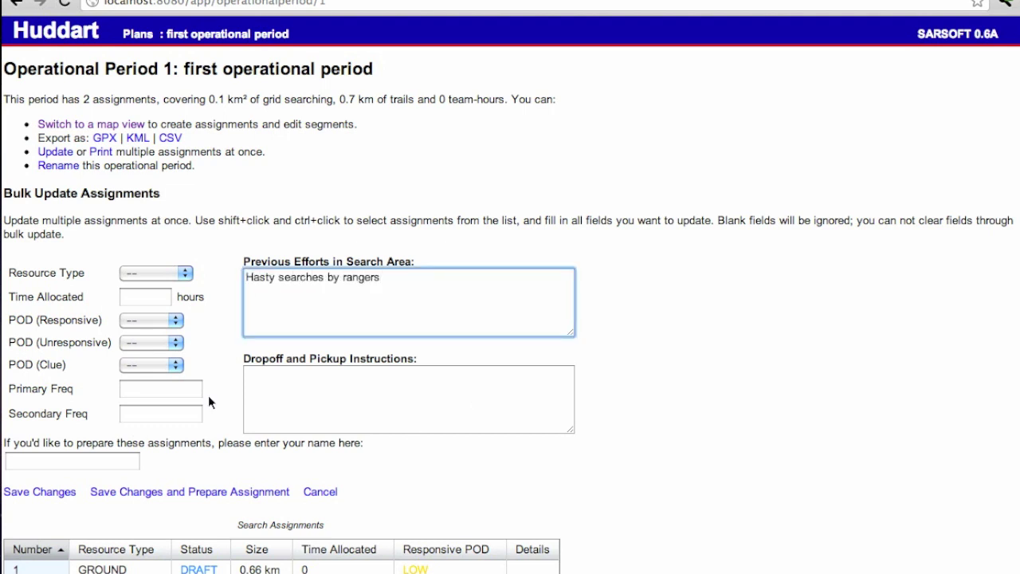
click(172, 388)
text(clemars)
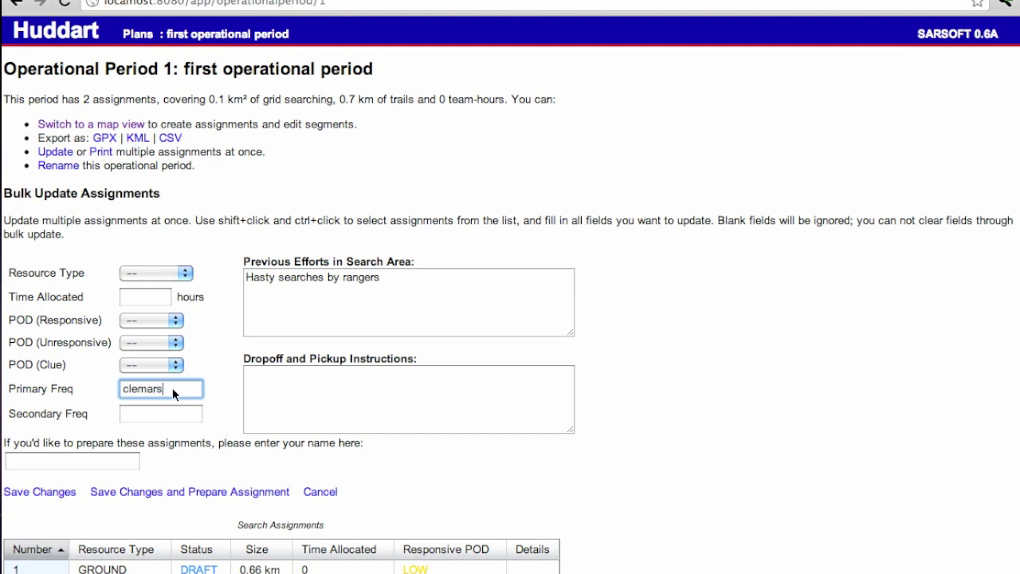
text( 1)
click(132, 462)
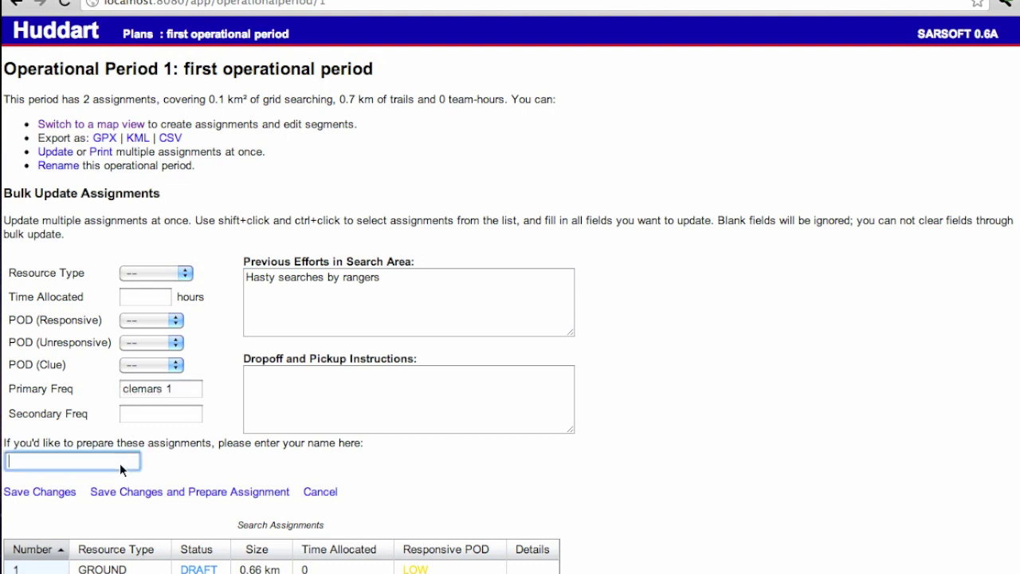
text(jacobs)
Select assignment 1, save the updates, and mark the assignments PREPARED
click(198, 489)
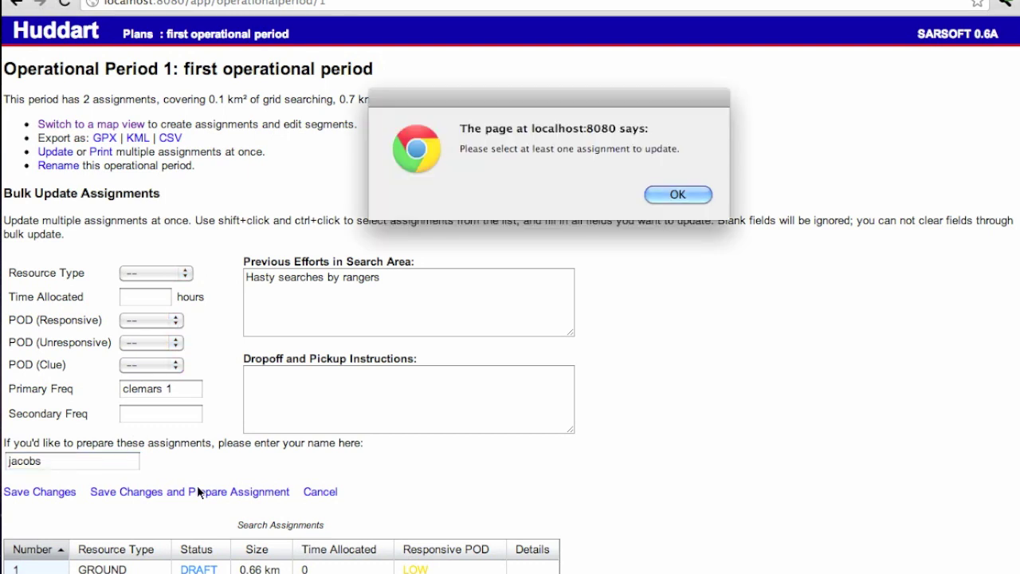
click(678, 194)
click(236, 567)
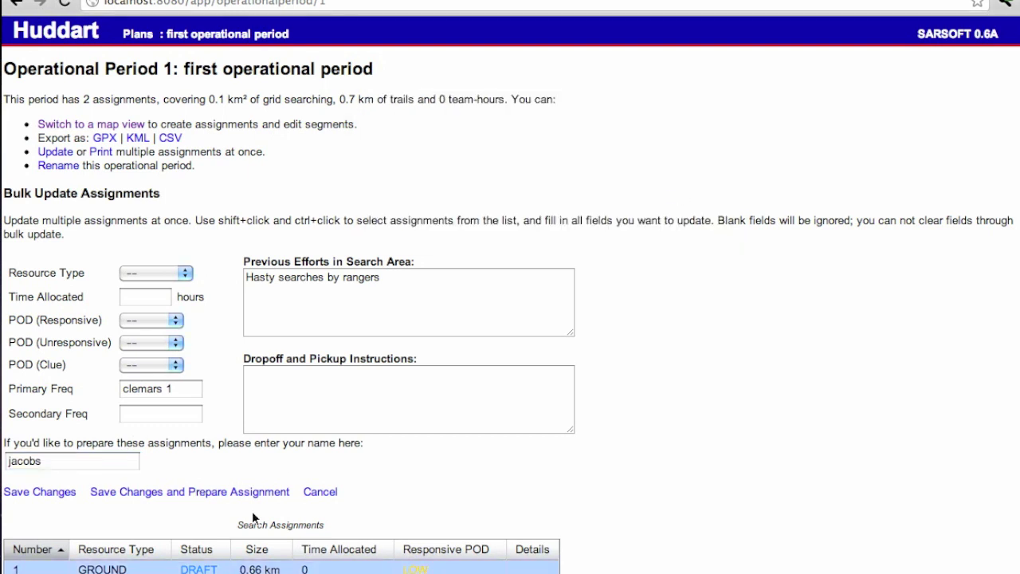
click(235, 567)
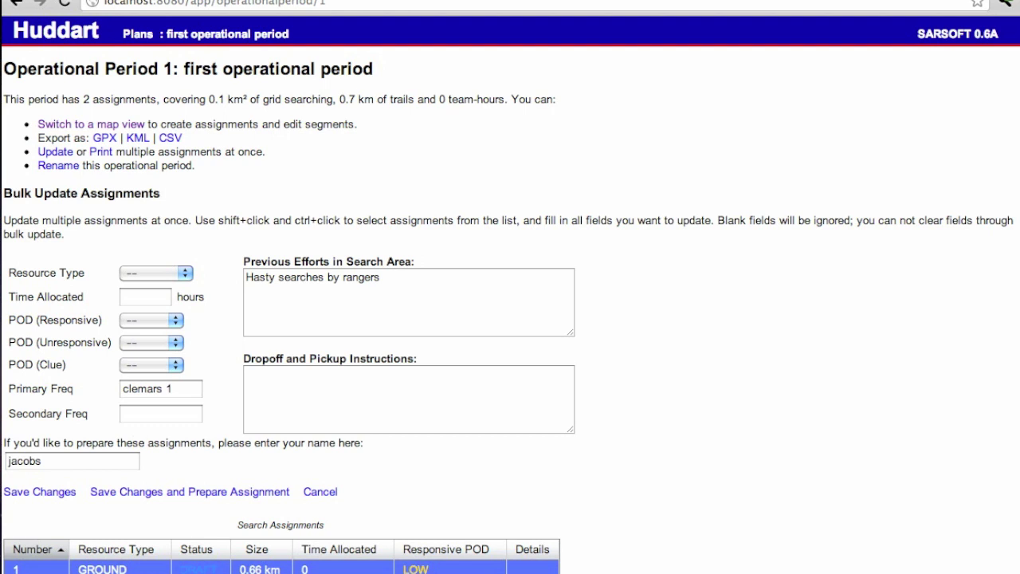
double_click(235, 567)
click(192, 493)
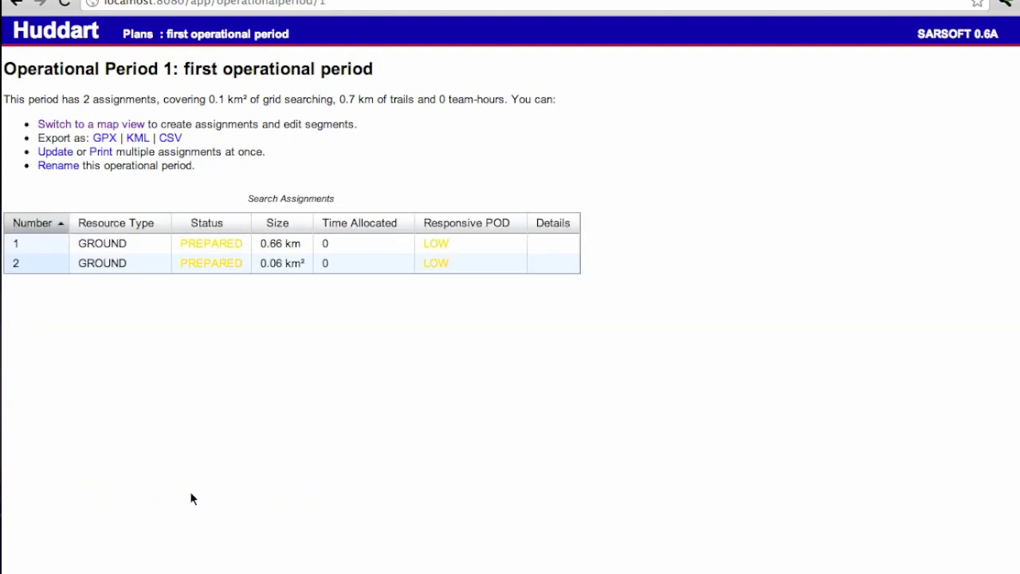
In Bulk Print, include SAR 104 forms and a first map on the MyTopo base
click(109, 151)
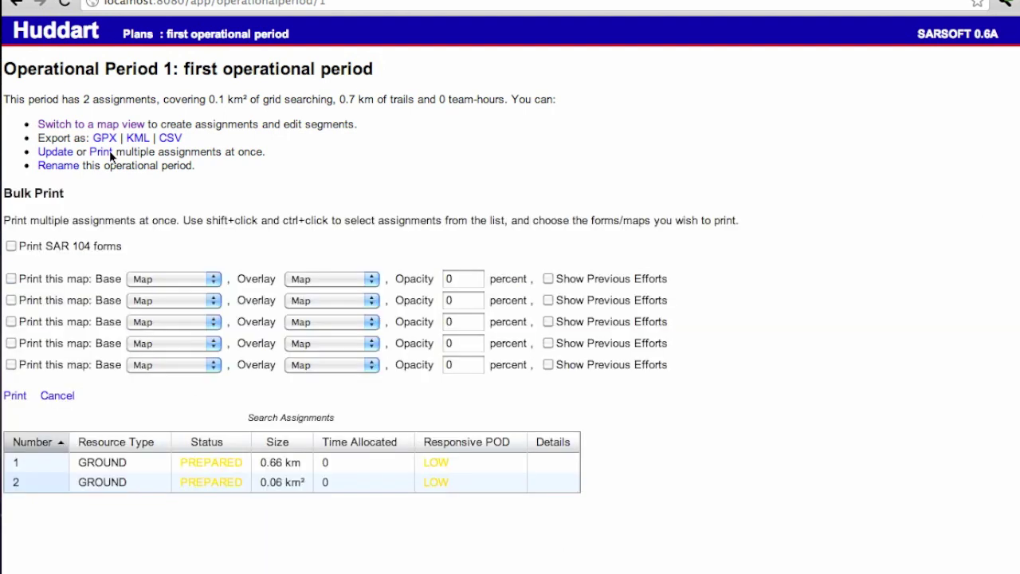
click(10, 245)
click(10, 278)
click(152, 278)
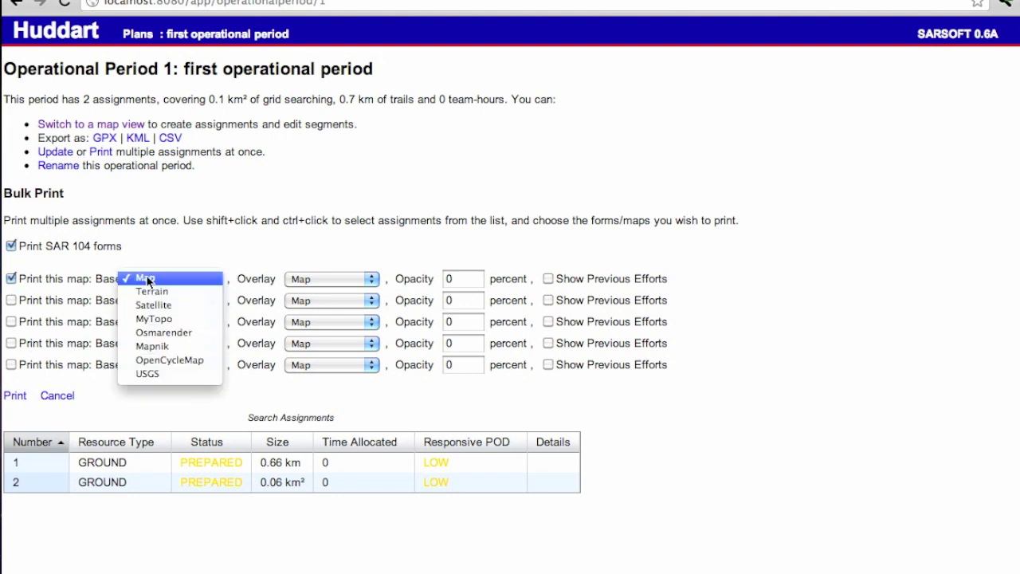
click(172, 318)
Add a second map with the Huddart overlay at 100% opacity
click(10, 300)
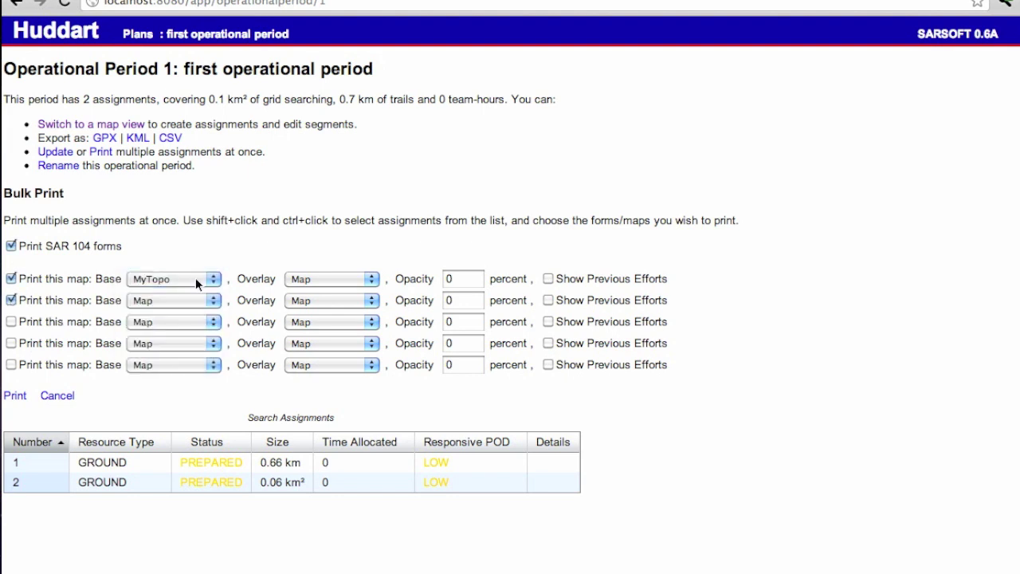
click(331, 300)
click(351, 408)
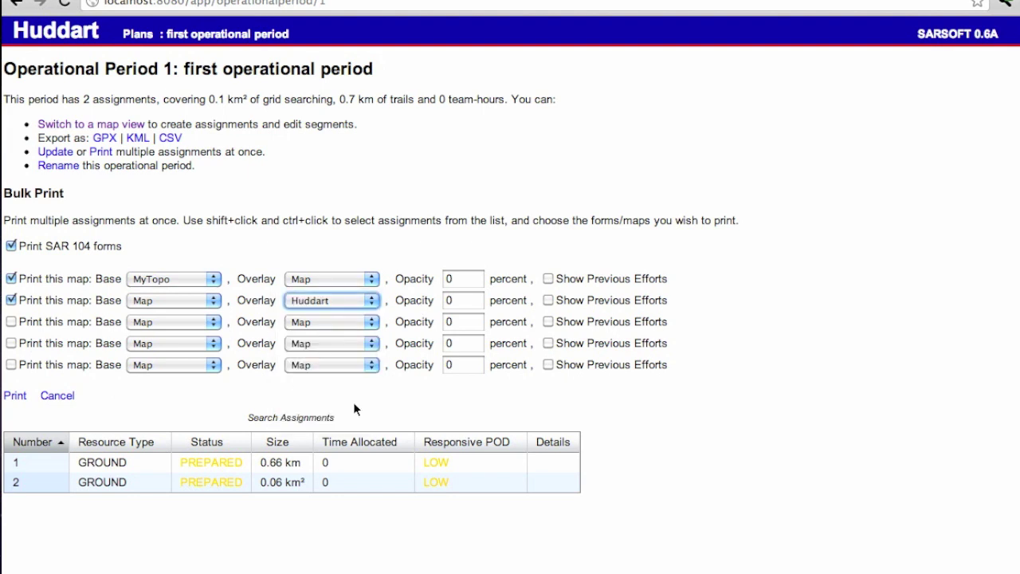
click(460, 304)
text(100)
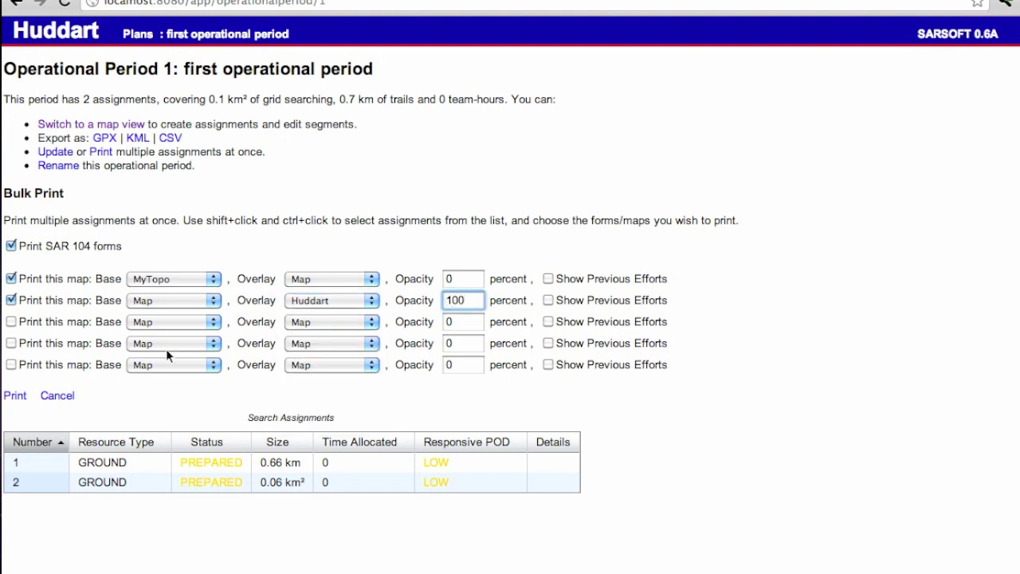
Add a third map with Terrain base and Satellite overlay at 50% opacity
click(10, 321)
click(148, 323)
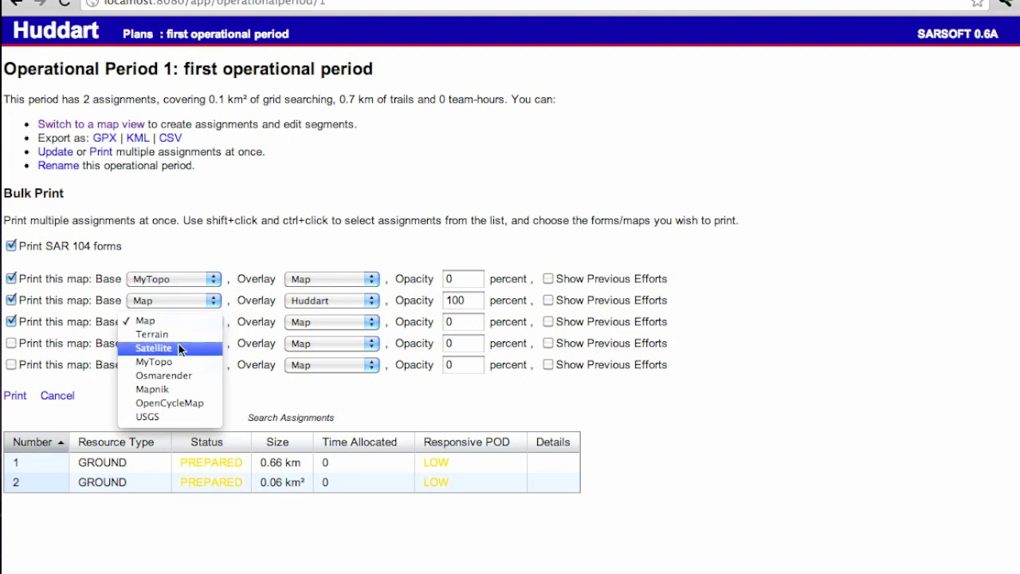
click(182, 335)
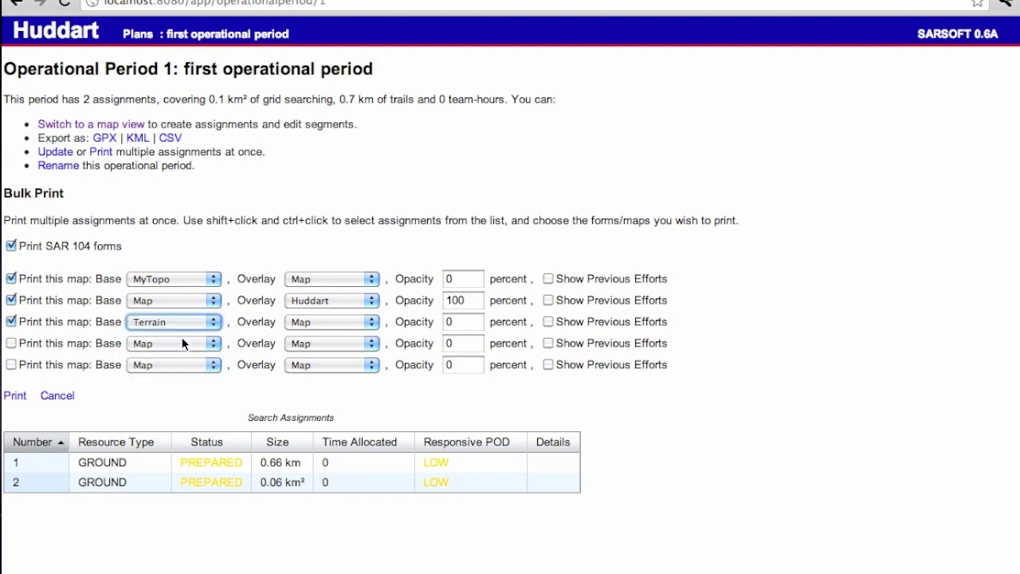
click(347, 325)
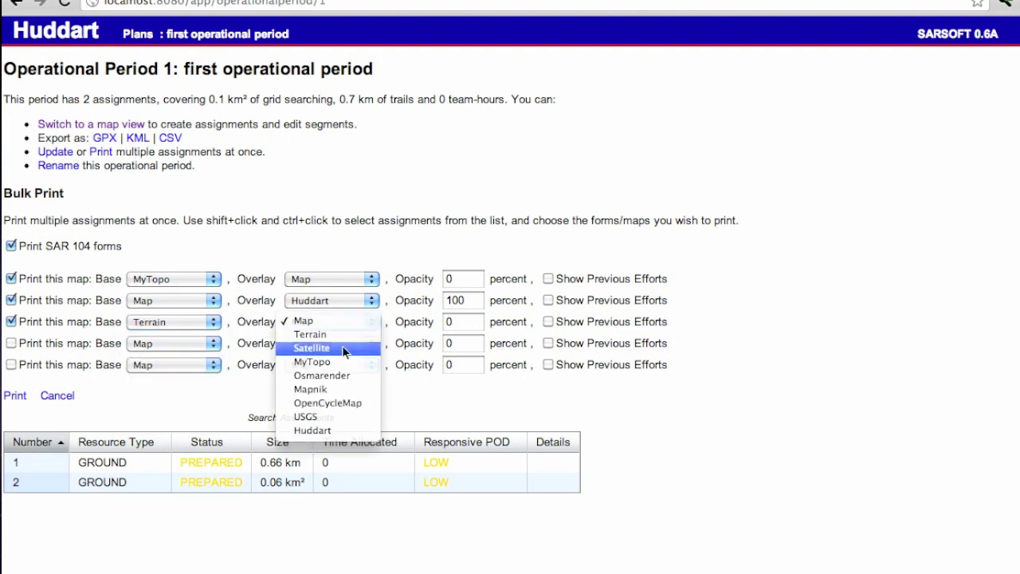
click(342, 347)
click(477, 320)
text(50)
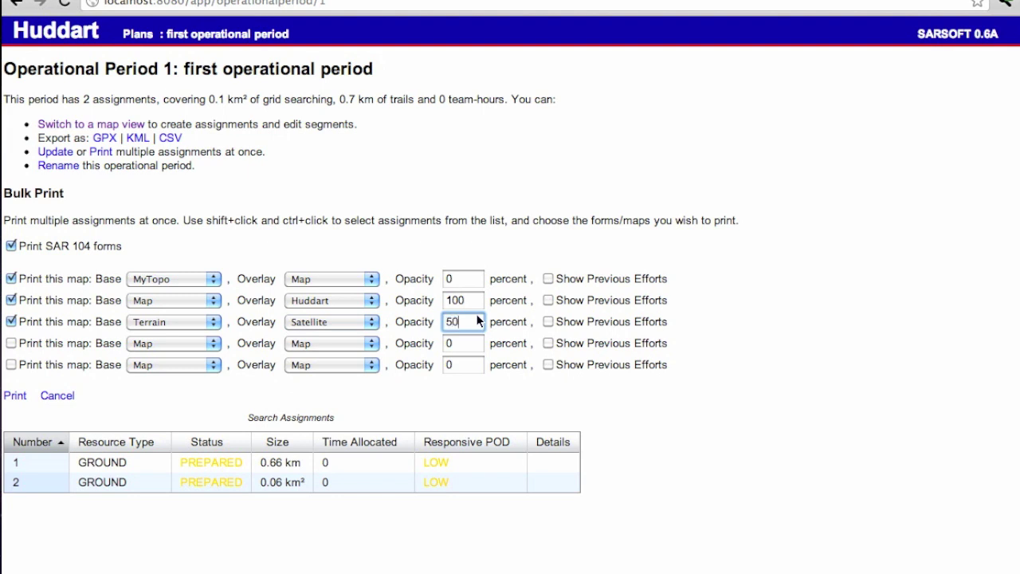
Select assignments 1 and 2 and generate the printable forms and maps
click(30, 463)
shift+click(31, 483)
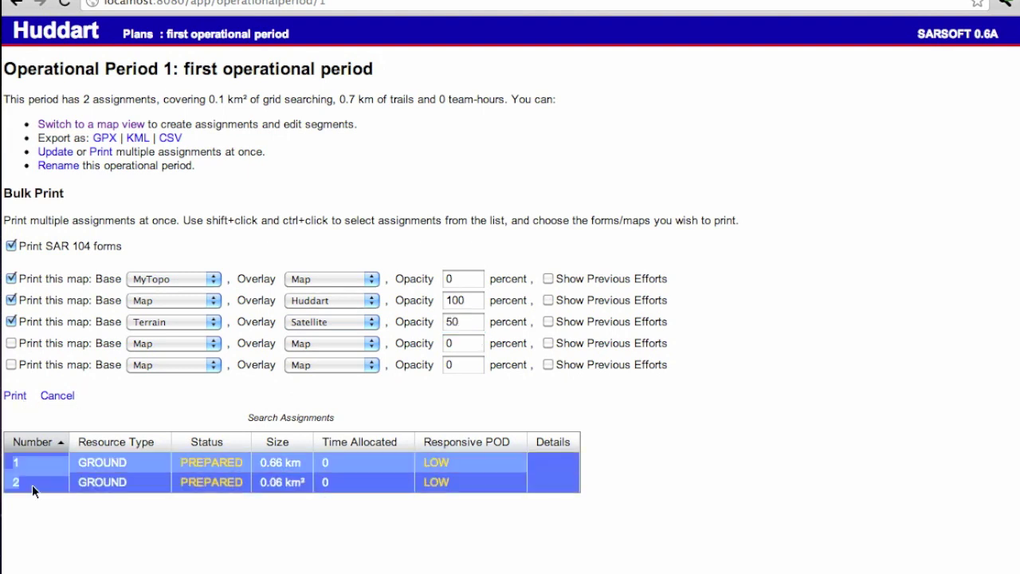
click(13, 396)
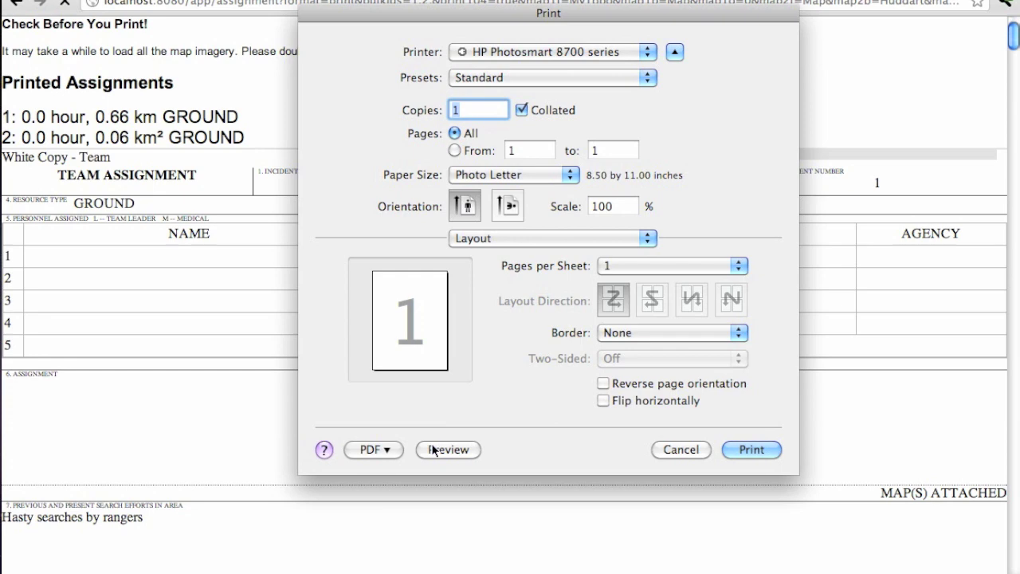
Preview the print PDF, page through its maps, then close it and return to SARsoft
click(433, 449)
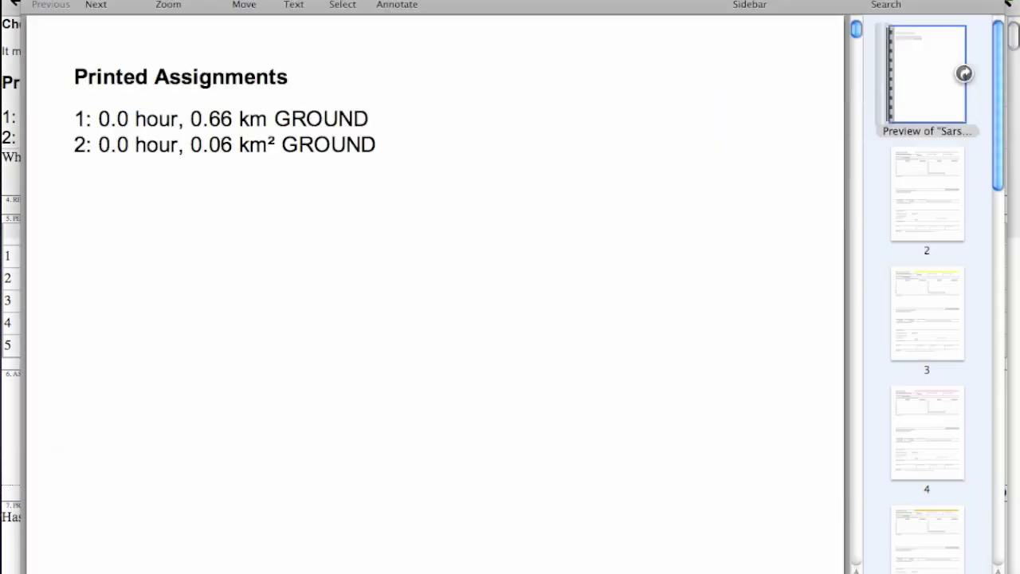
key(Right)
key(Right)
key(Right)
key(Right)
key(Right)
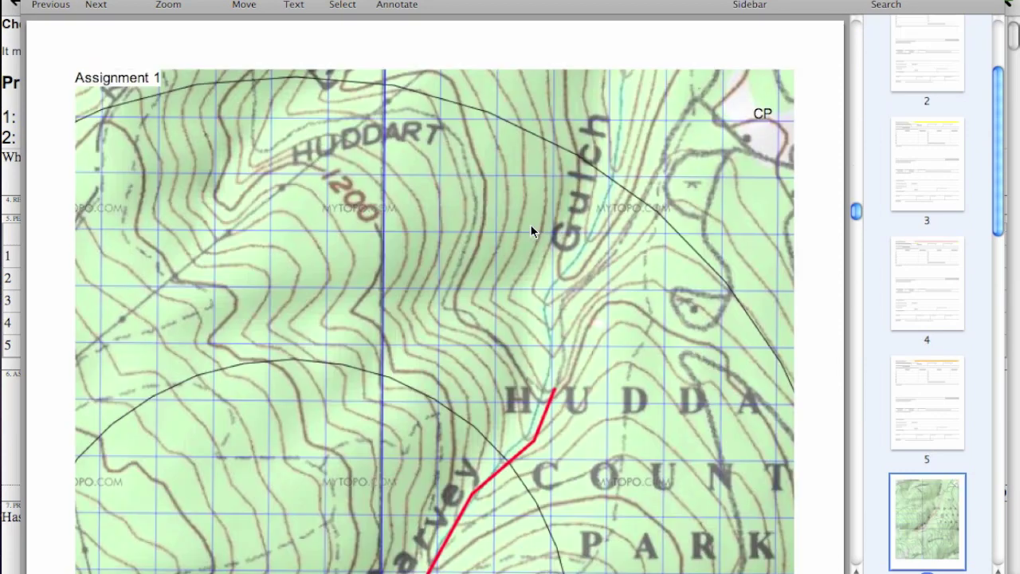
scroll(855, 210, down, 10)
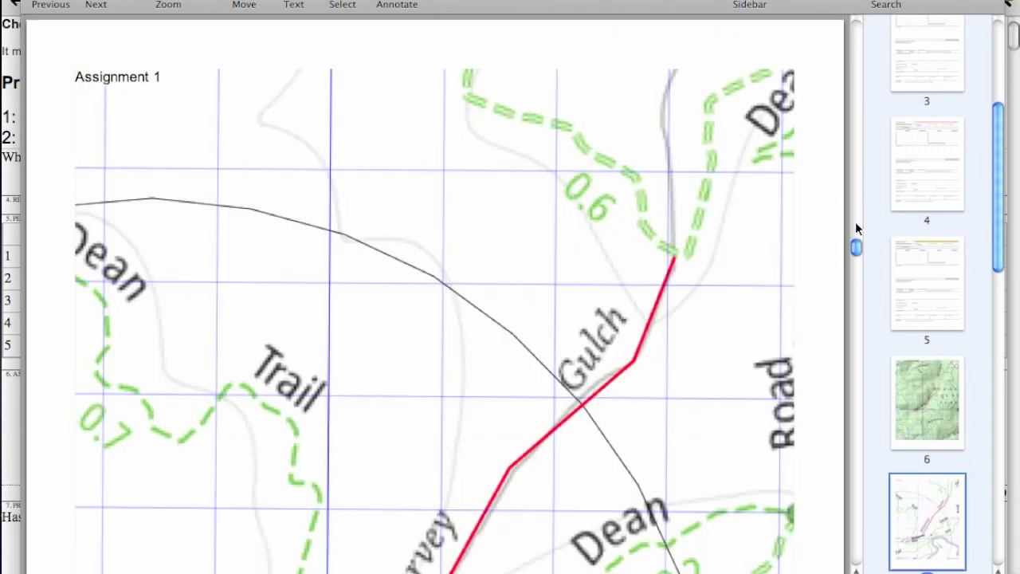
drag(858, 255, 859, 294)
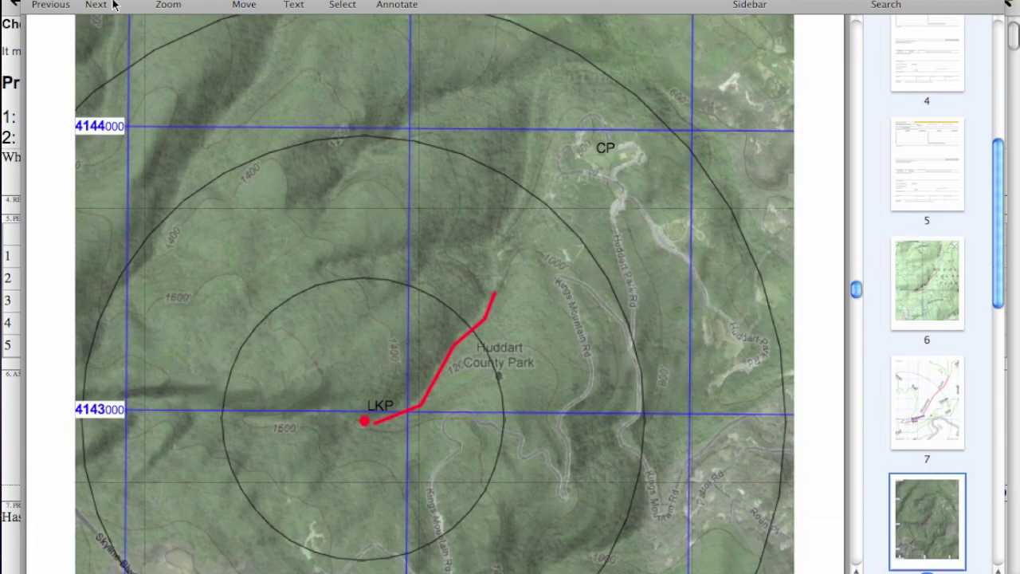
key(super+w)
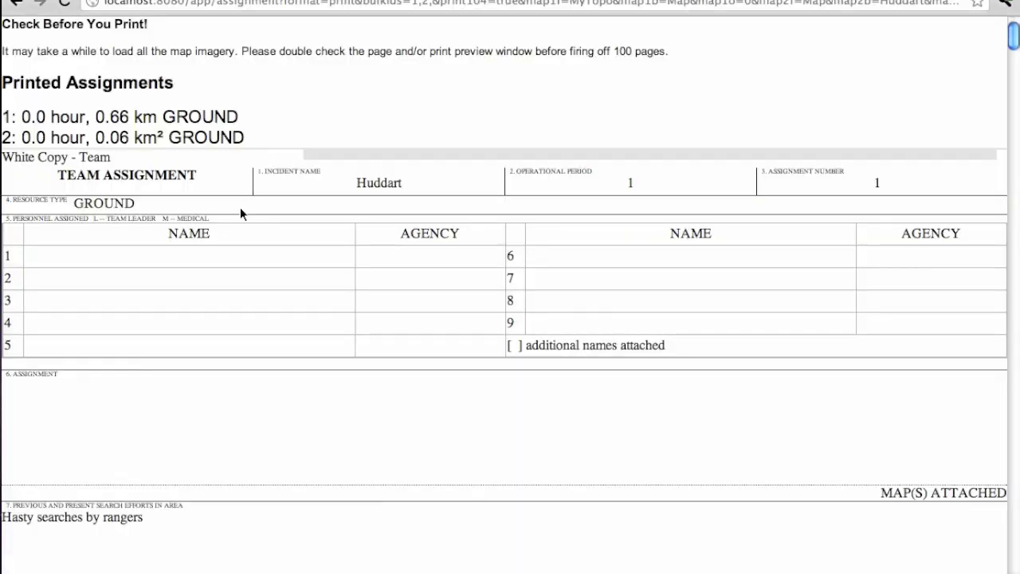
key(super+bracketleft)
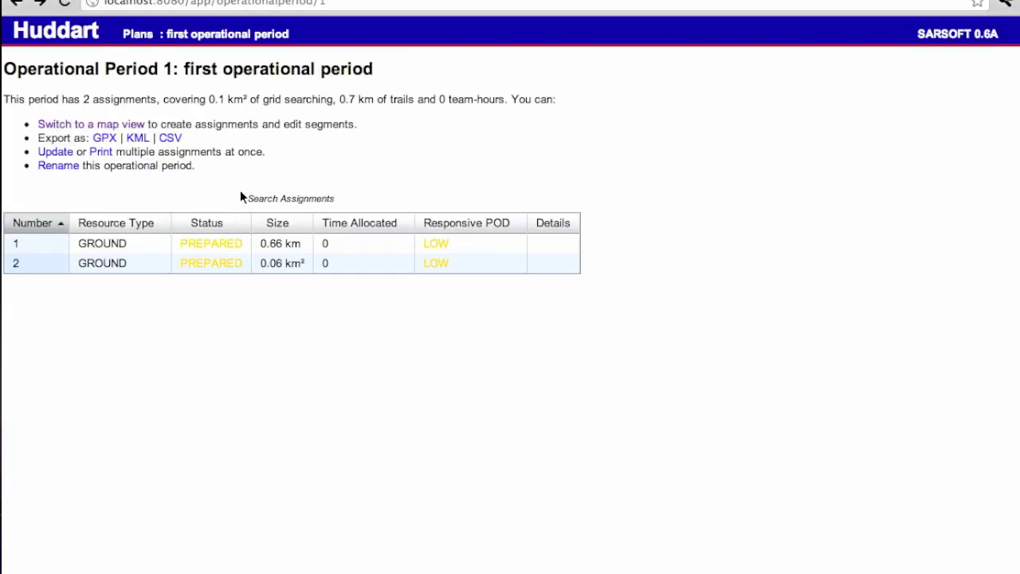
click(70, 40)
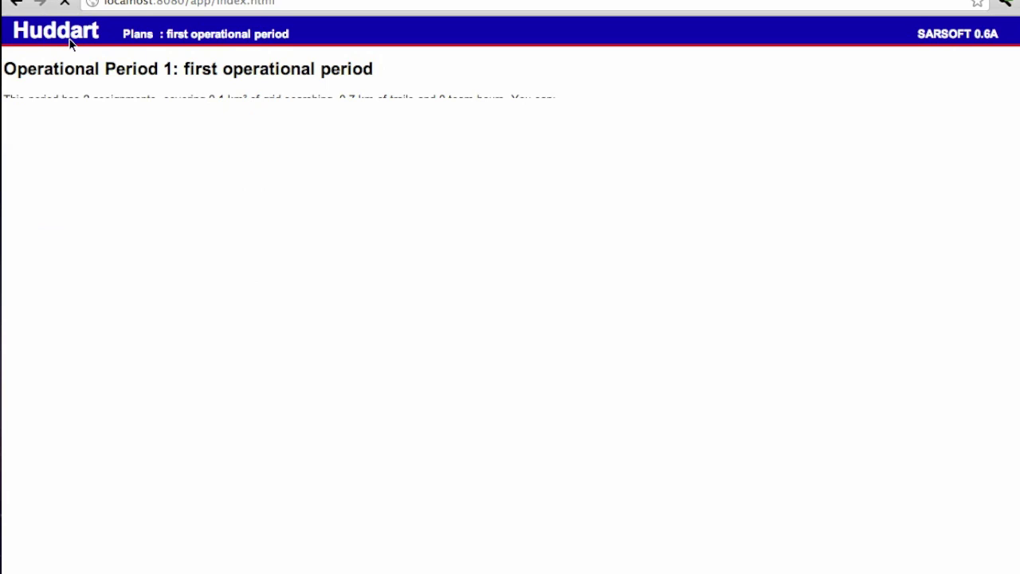
click(84, 263)
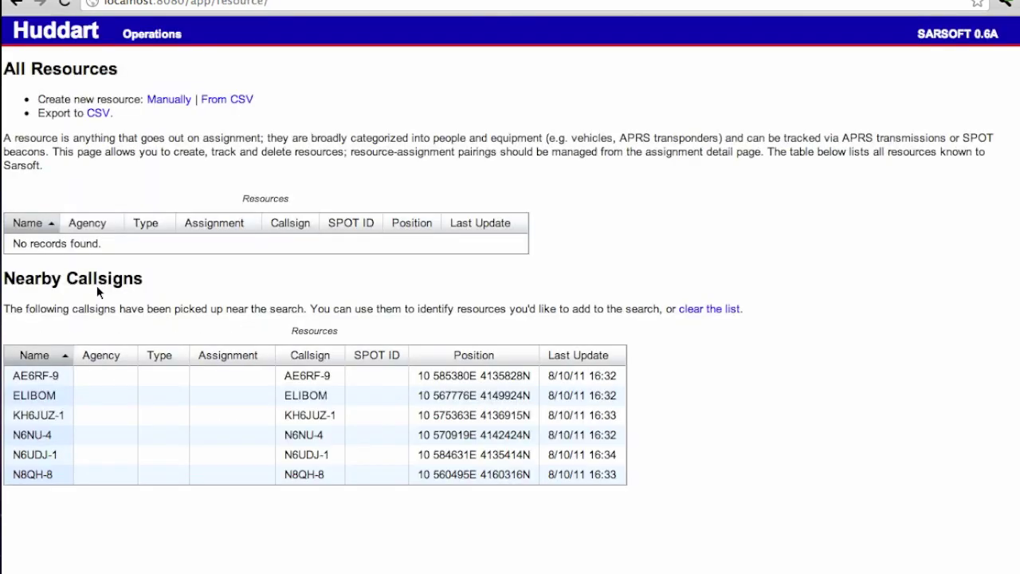
click(110, 376)
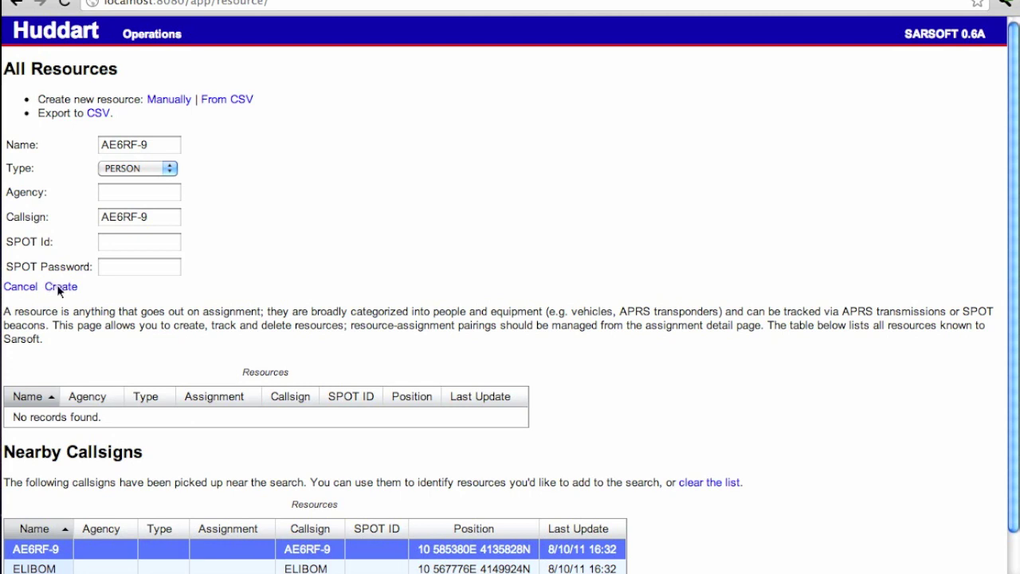
click(59, 290)
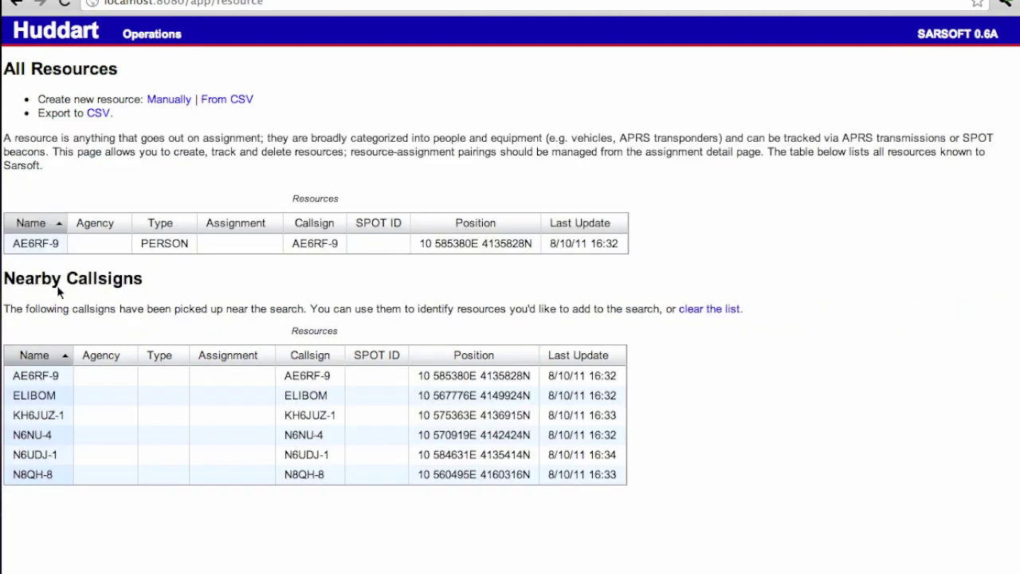
click(697, 311)
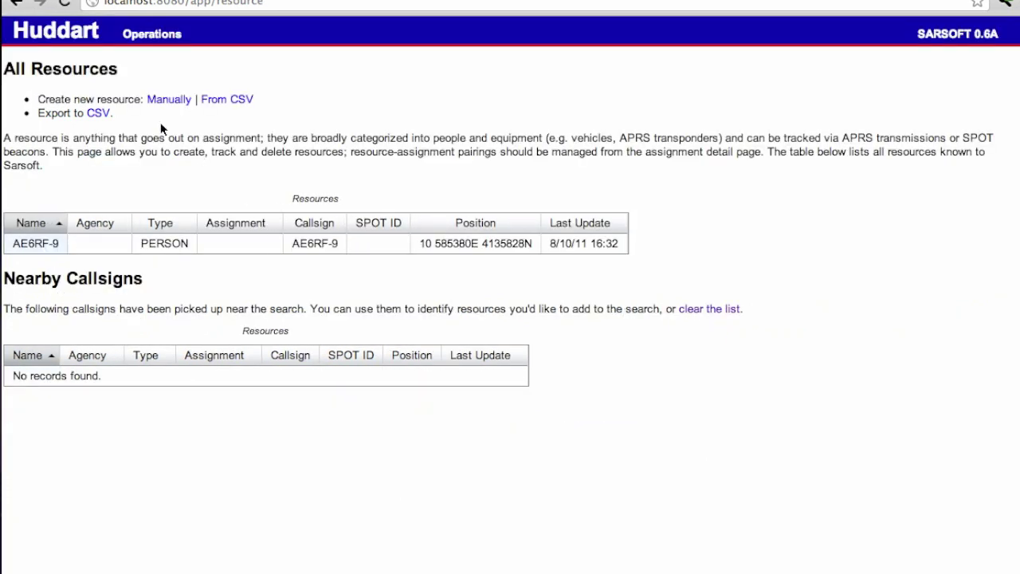
click(85, 37)
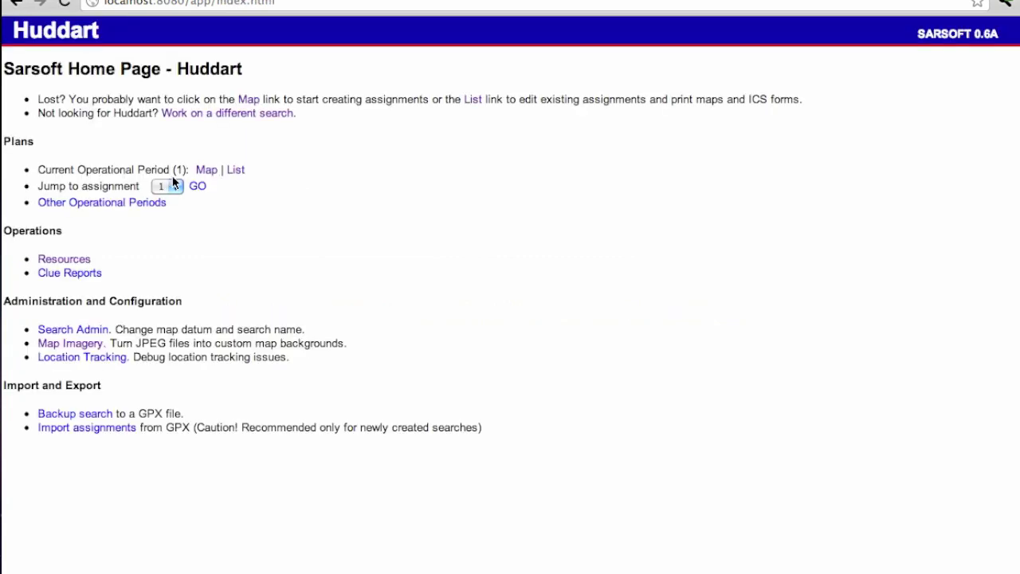
Attach resource AE6RF-9 to Assignment 1 and set the assignment in progress
click(199, 186)
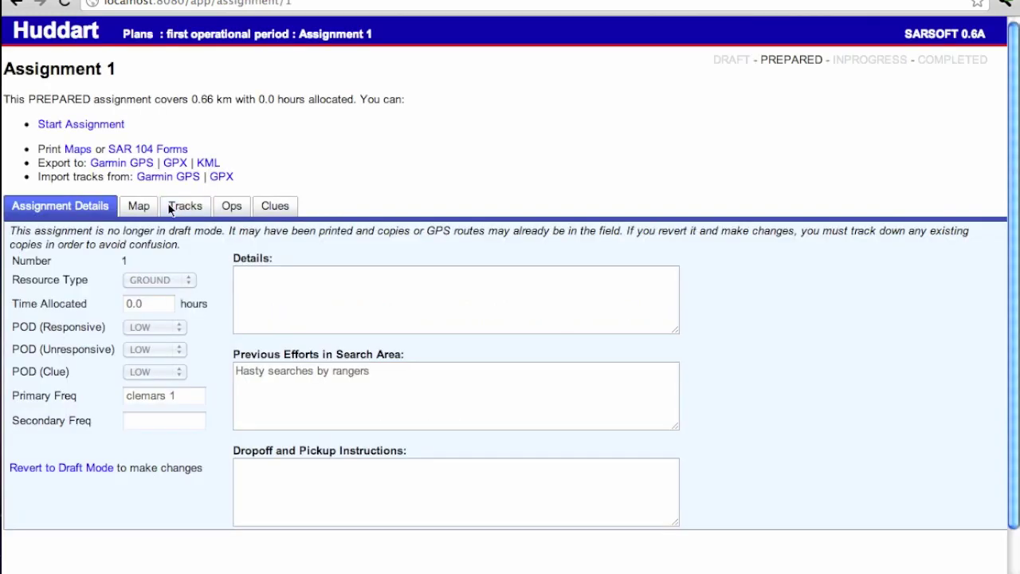
click(230, 210)
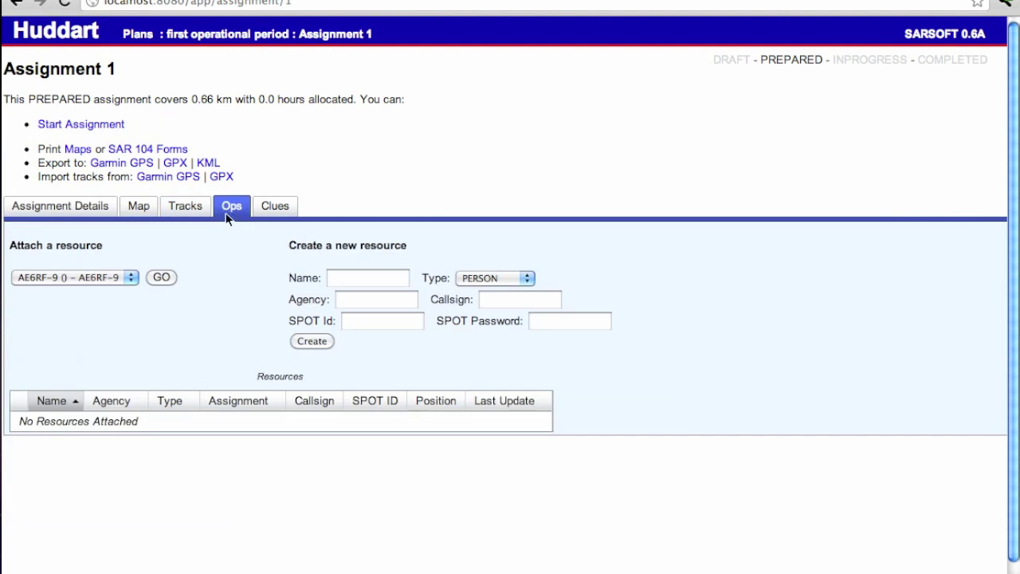
click(167, 279)
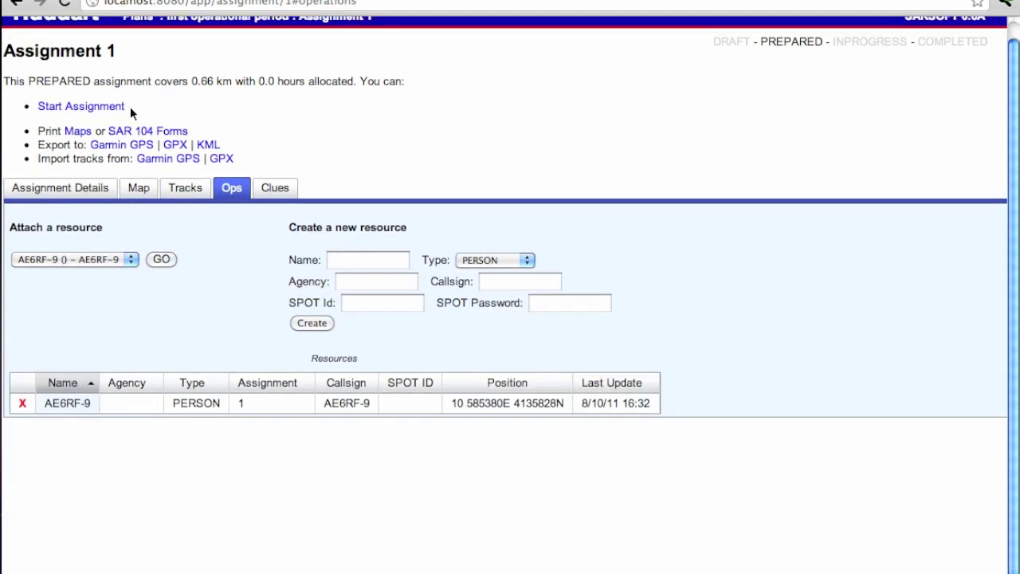
click(130, 145)
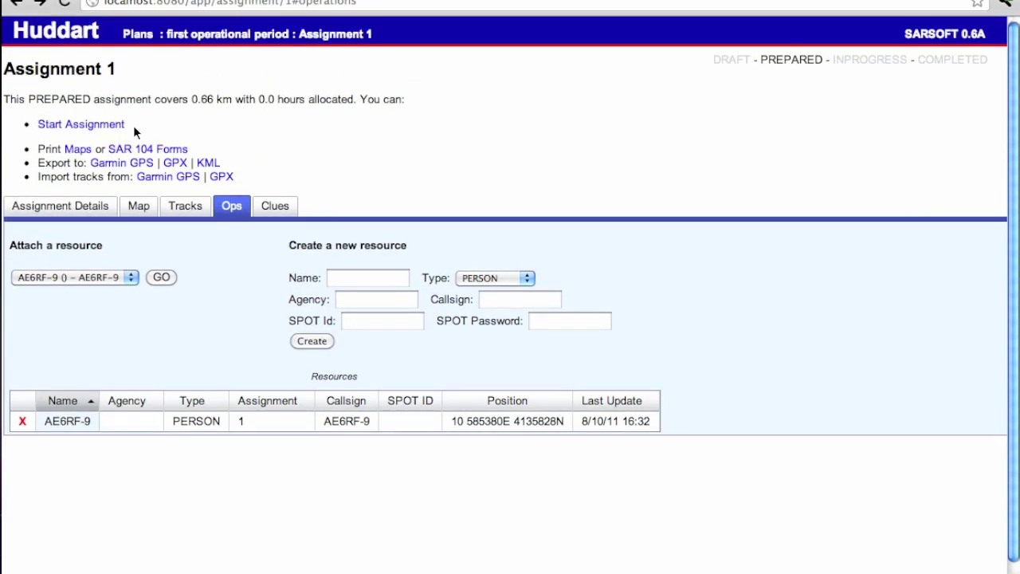
click(101, 125)
click(81, 44)
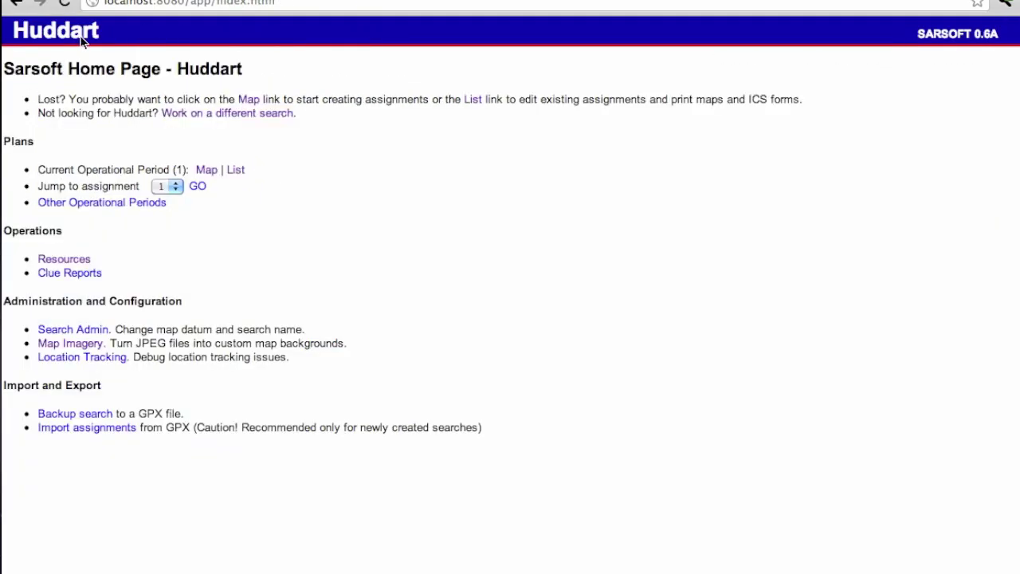
Centre the Operational Period 1 map on resource AE6RF-9's reported position
click(206, 171)
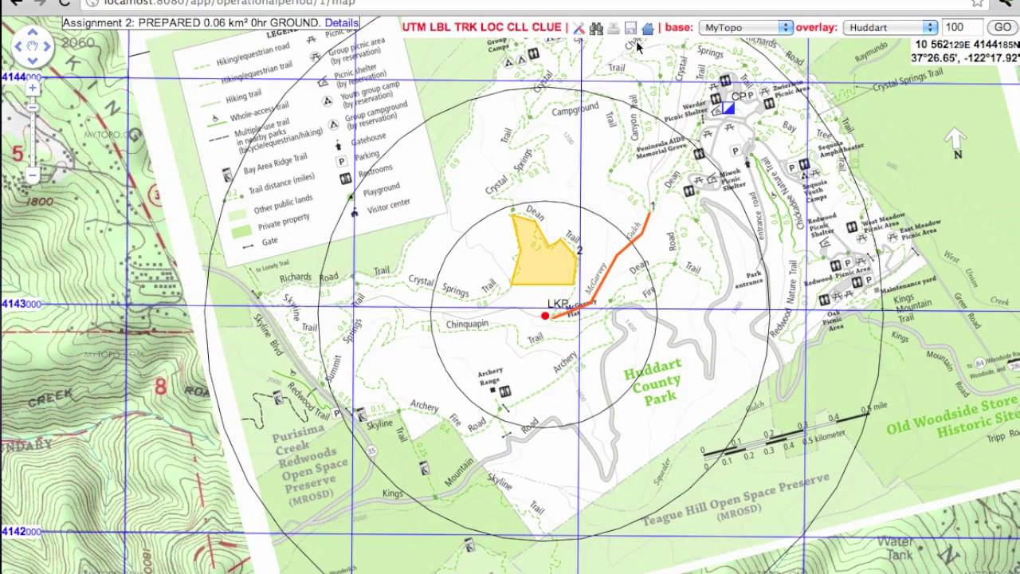
click(596, 30)
click(199, 259)
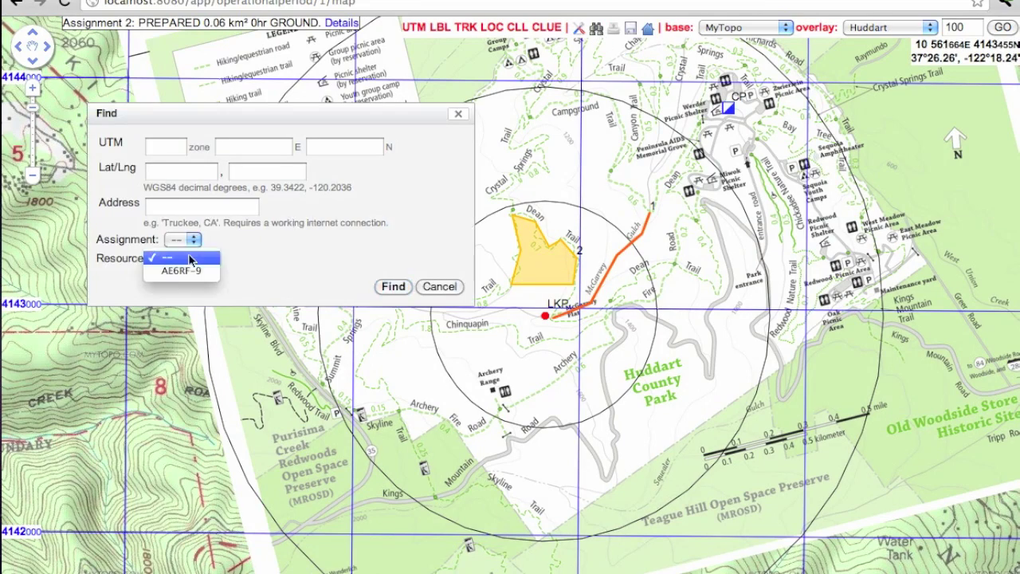
click(190, 271)
click(392, 286)
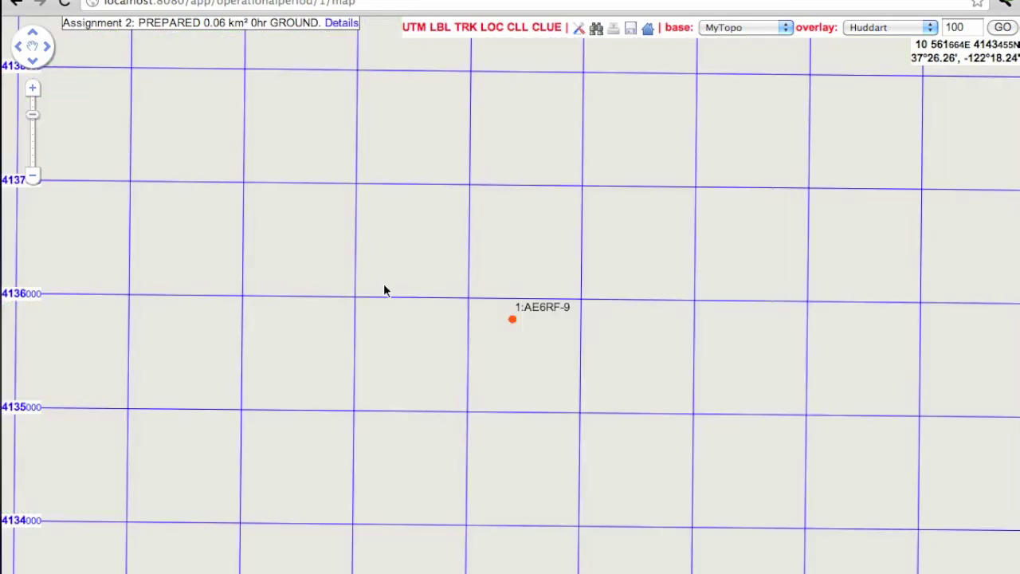